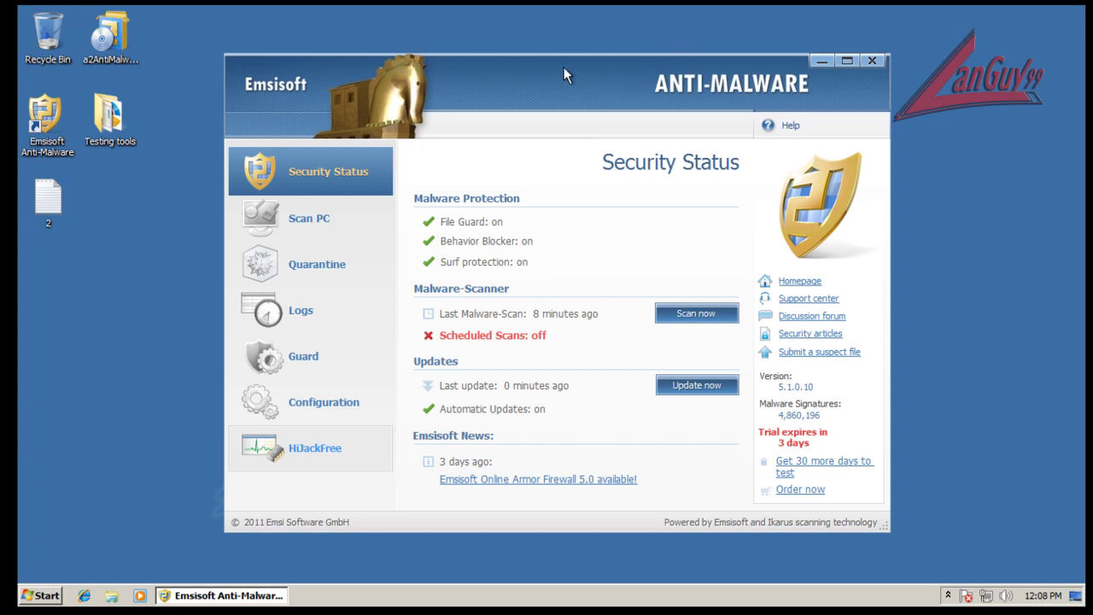
Close the Emsisoft Anti-Malware window and start Windows Task Manager from the taskbar.
{"action": "left_click_drag", "start_coordinate": [561, 77], "coordinate": [591, 79]}
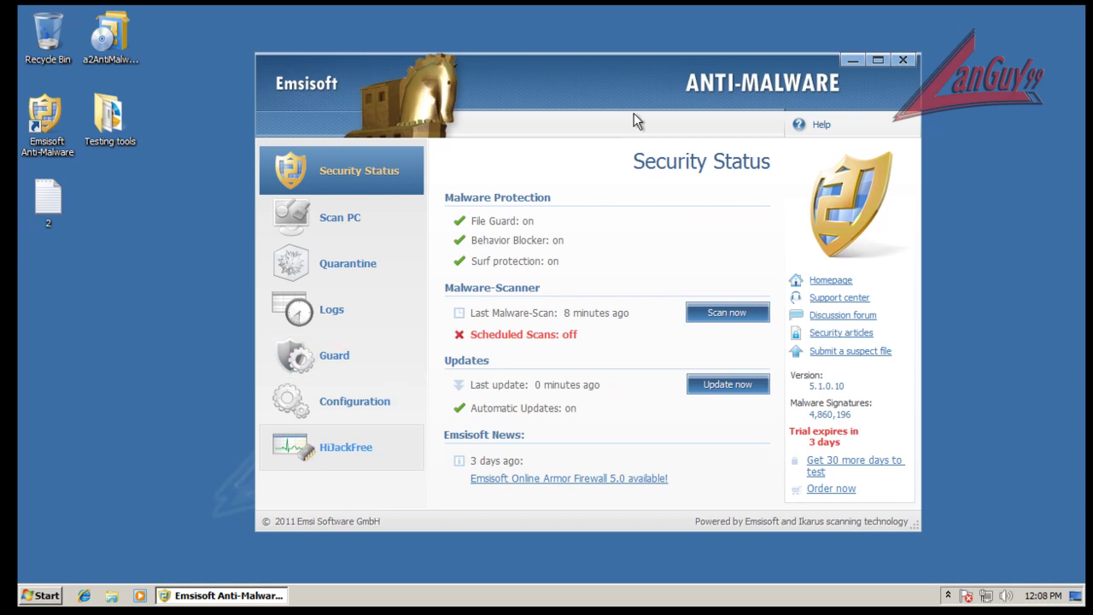
{"action": "left_click", "coordinate": [902, 60]}
{"action": "right_click", "coordinate": [259, 598]}
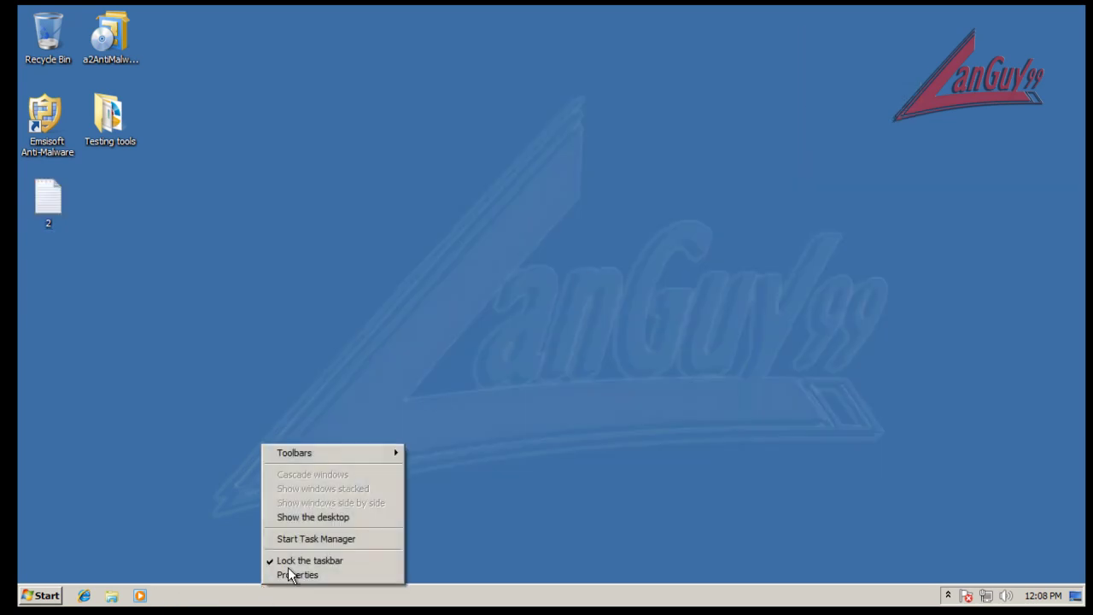
{"action": "left_click", "coordinate": [326, 538]}
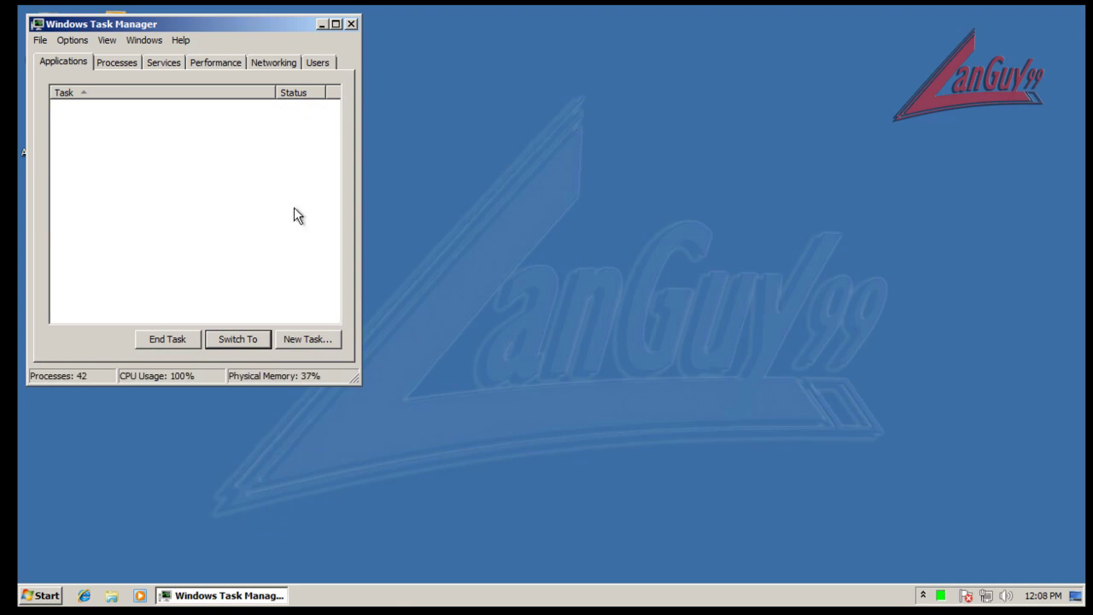
List processes from all users, widen the Description column and sort by description.
{"action": "left_click", "coordinate": [123, 61]}
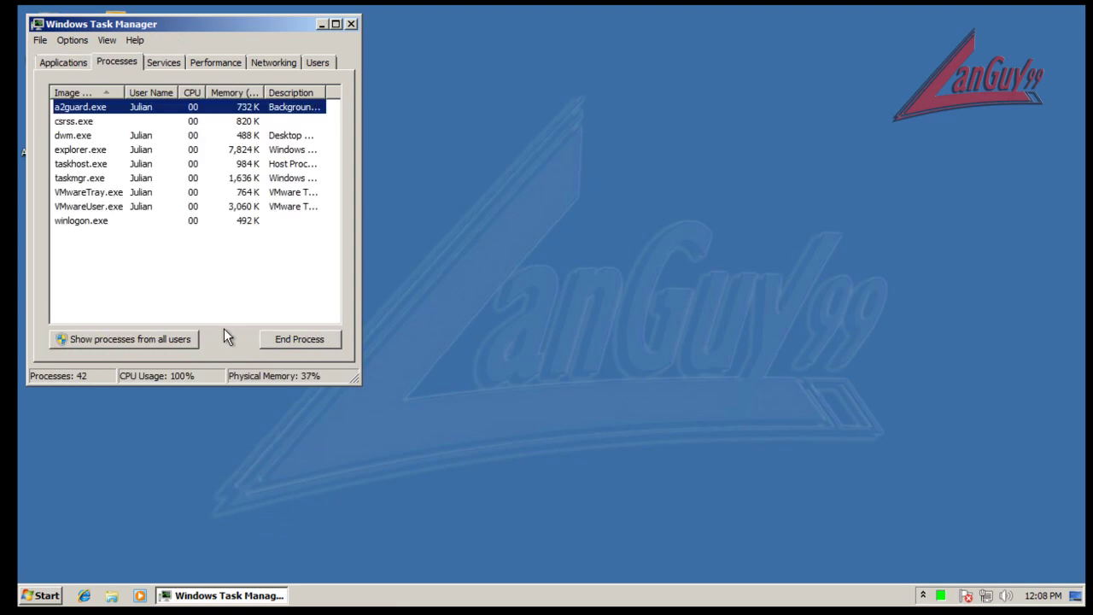
{"action": "left_click", "coordinate": [195, 340]}
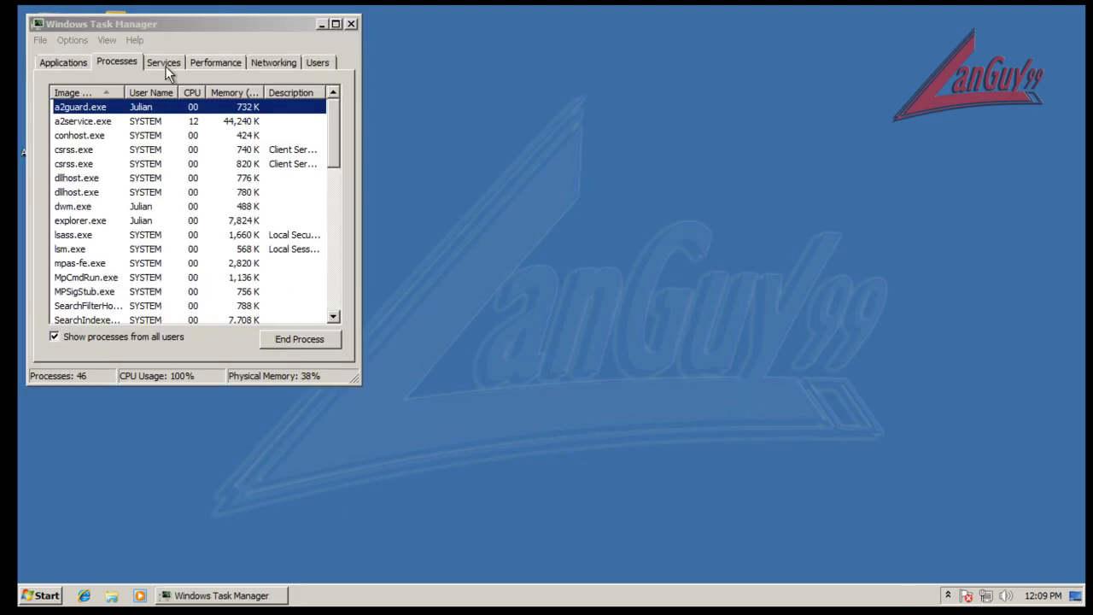
{"action": "left_click", "coordinate": [191, 92]}
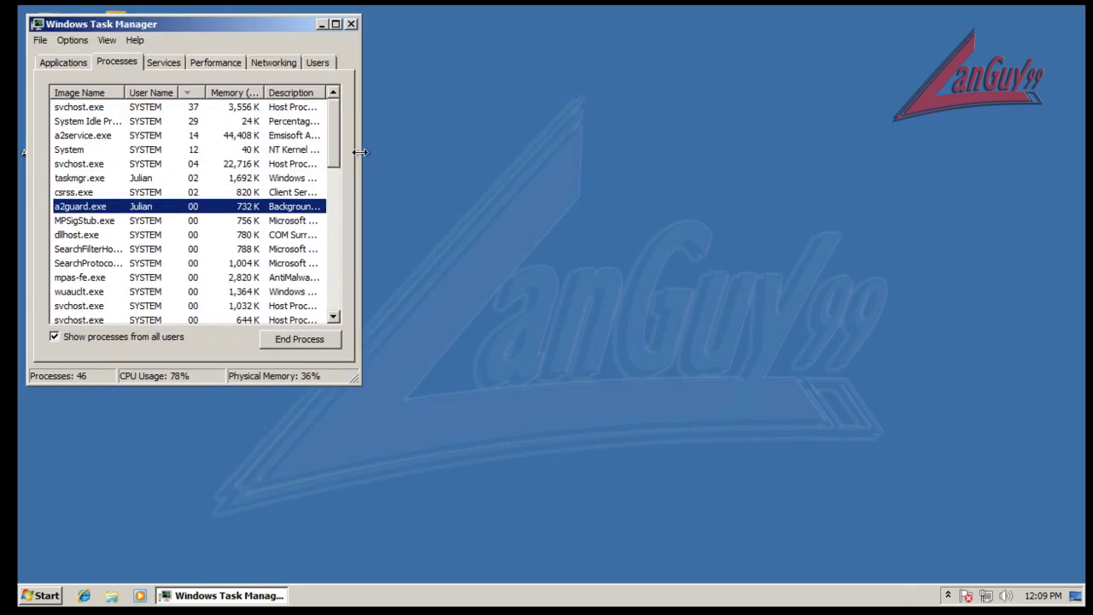
{"action": "left_click_drag", "start_coordinate": [377, 154], "coordinate": [549, 155]}
{"action": "left_click_drag", "start_coordinate": [322, 90], "coordinate": [414, 99]}
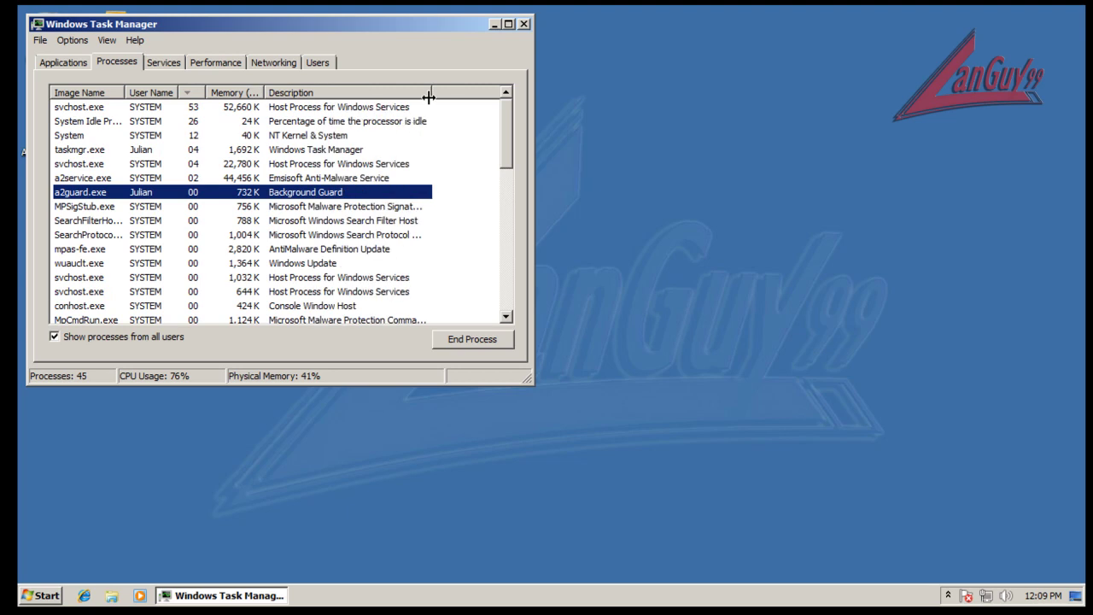
{"action": "left_click", "coordinate": [391, 103]}
{"action": "left_click", "coordinate": [390, 93]}
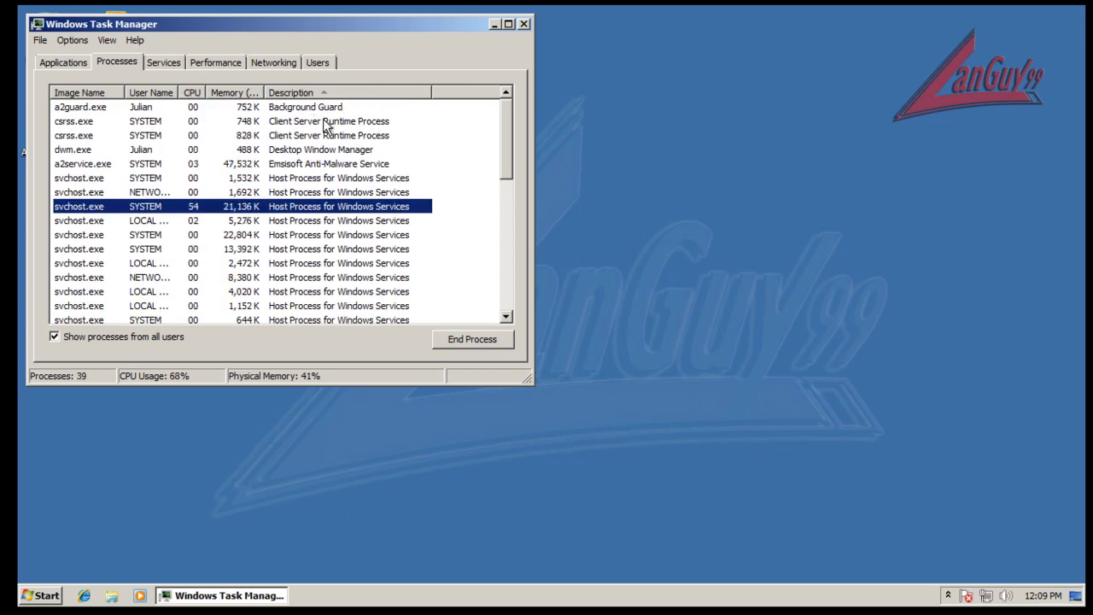
Check that a2service.exe and a2guard.exe are still running, then close Task Manager.
{"action": "left_click", "coordinate": [299, 165]}
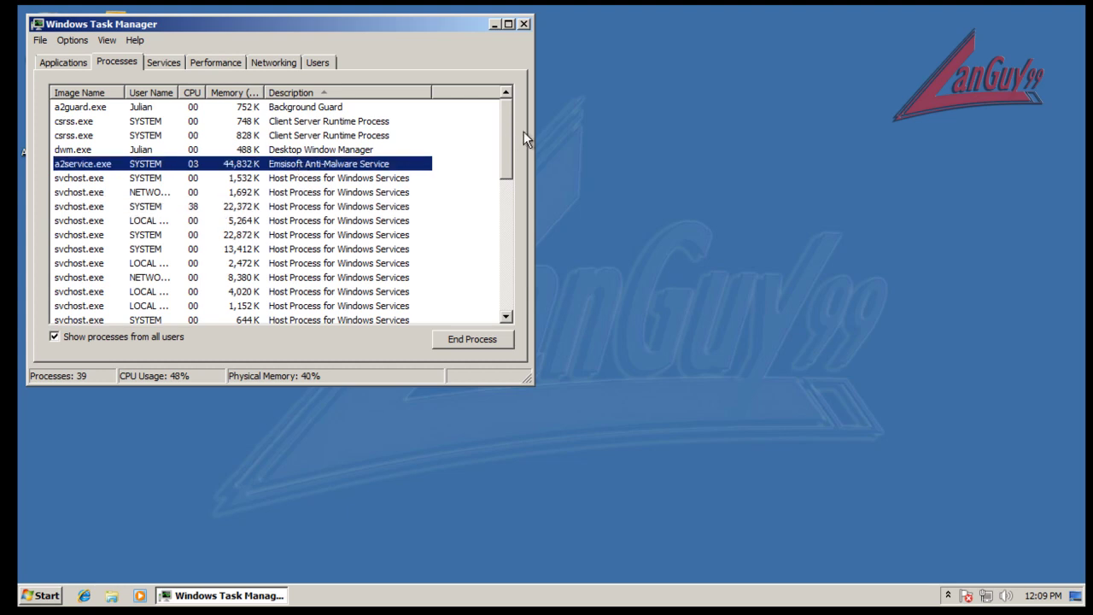
{"action": "left_click", "coordinate": [207, 108]}
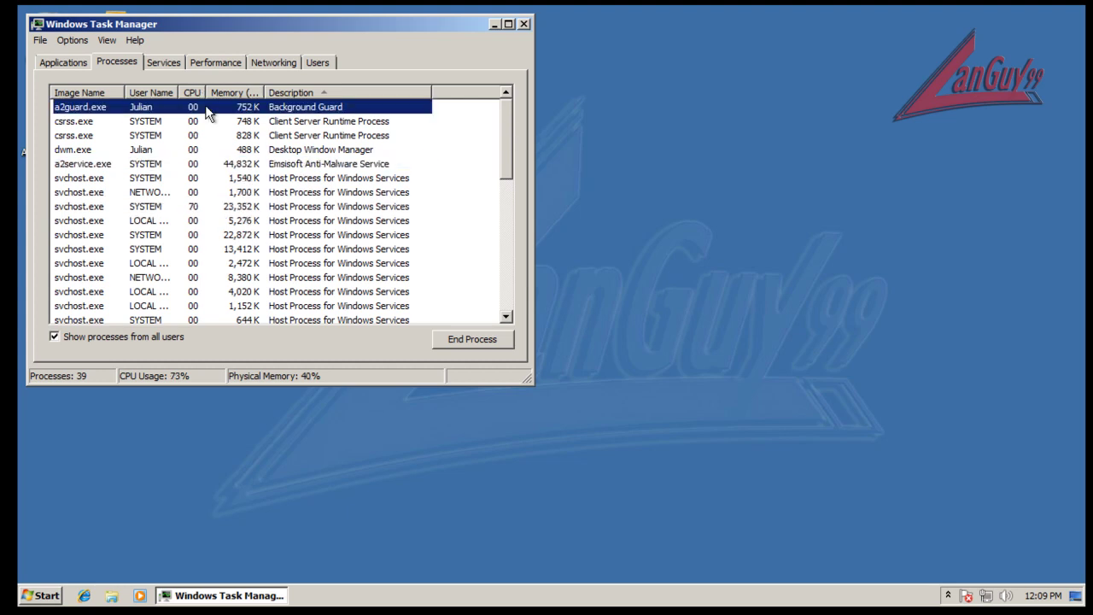
{"action": "left_click_drag", "start_coordinate": [503, 138], "coordinate": [499, 254]}
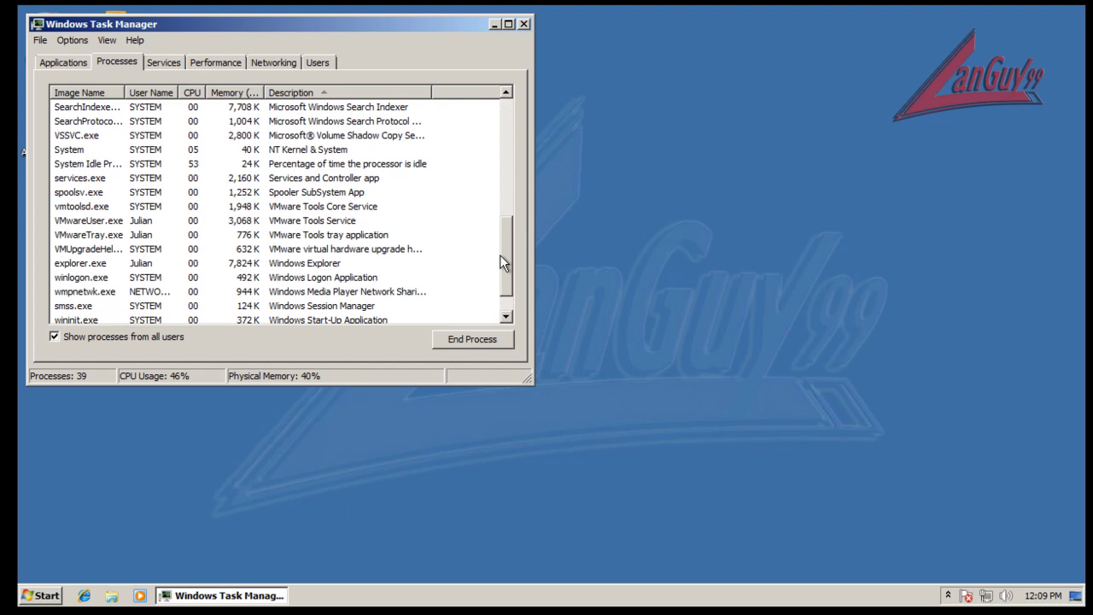
{"action": "left_click_drag", "start_coordinate": [501, 244], "coordinate": [502, 113]}
{"action": "left_click", "coordinate": [301, 165]}
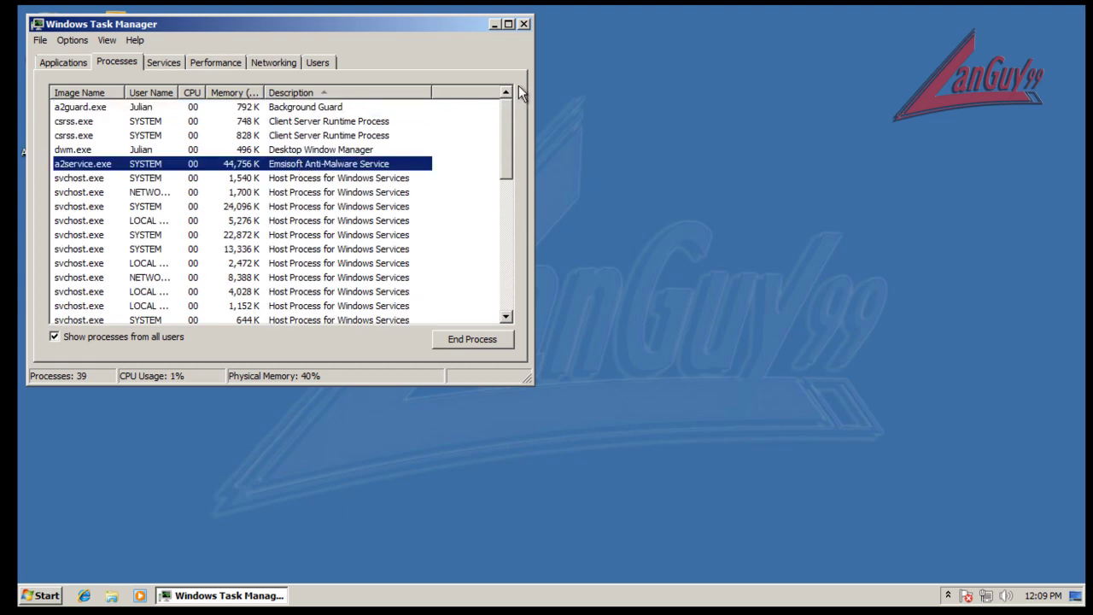
{"action": "left_click", "coordinate": [524, 25]}
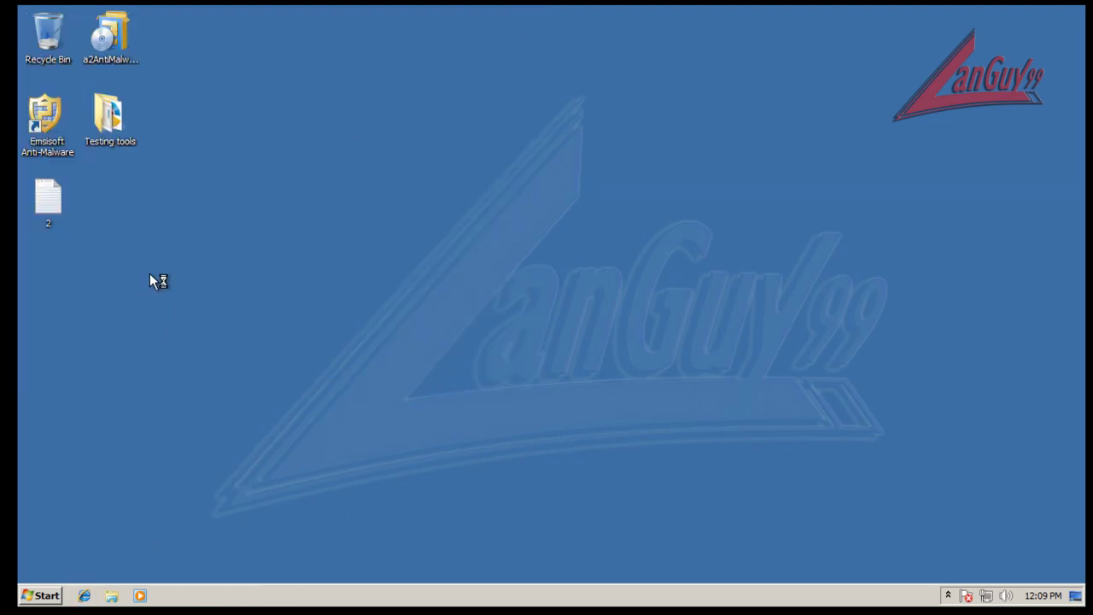
Open the malware URL list in Notepad and arrange it beside Internet Explorer.
{"action": "double_click", "coordinate": [48, 198]}
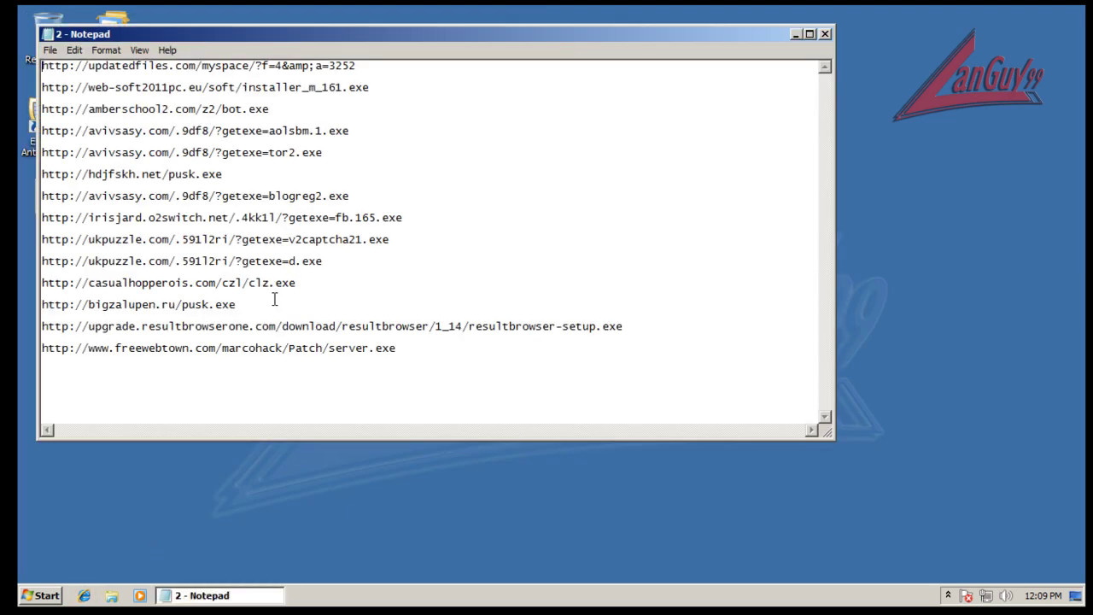
{"action": "left_click_drag", "start_coordinate": [264, 32], "coordinate": [273, 235]}
{"action": "left_click", "coordinate": [315, 42]}
{"action": "left_click_drag", "start_coordinate": [309, 44], "coordinate": [668, 25]}
{"action": "left_click", "coordinate": [362, 258]}
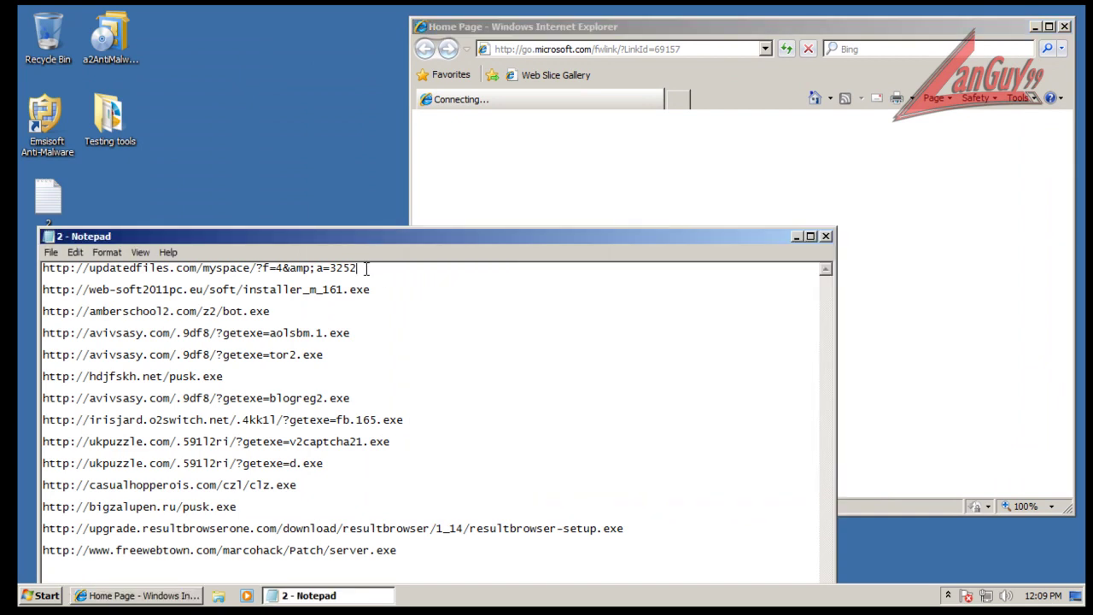
Copy the first updatedfiles.com URL and paste it into IE's address bar, dismissing the IE8 setup prompt.
{"action": "left_click_drag", "start_coordinate": [398, 269], "coordinate": [31, 212]}
{"action": "key", "text": "ctrl+c"}
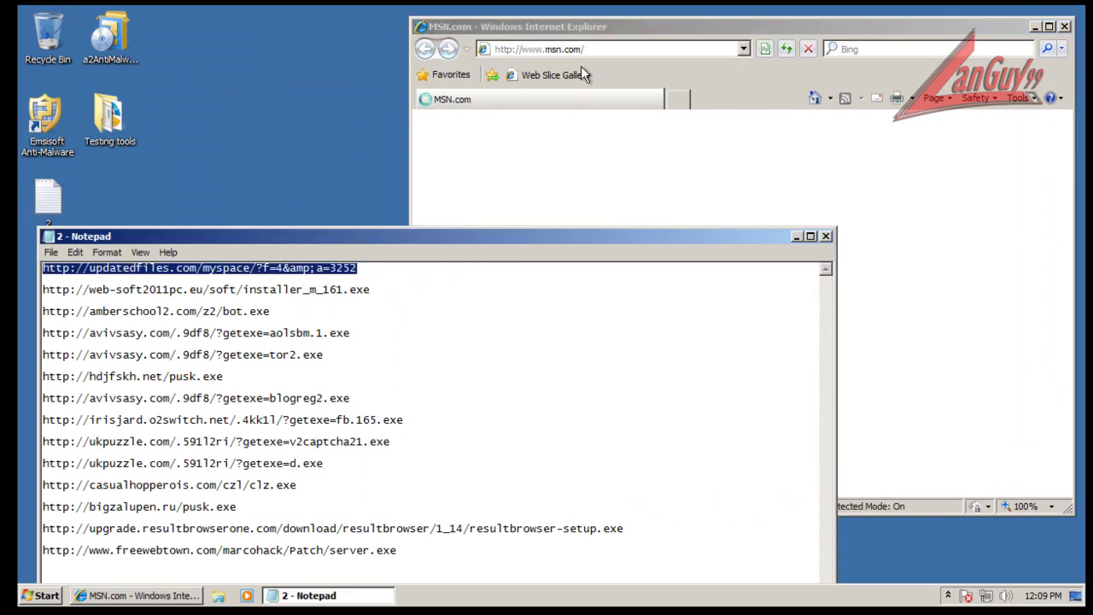
{"action": "left_click", "coordinate": [615, 22]}
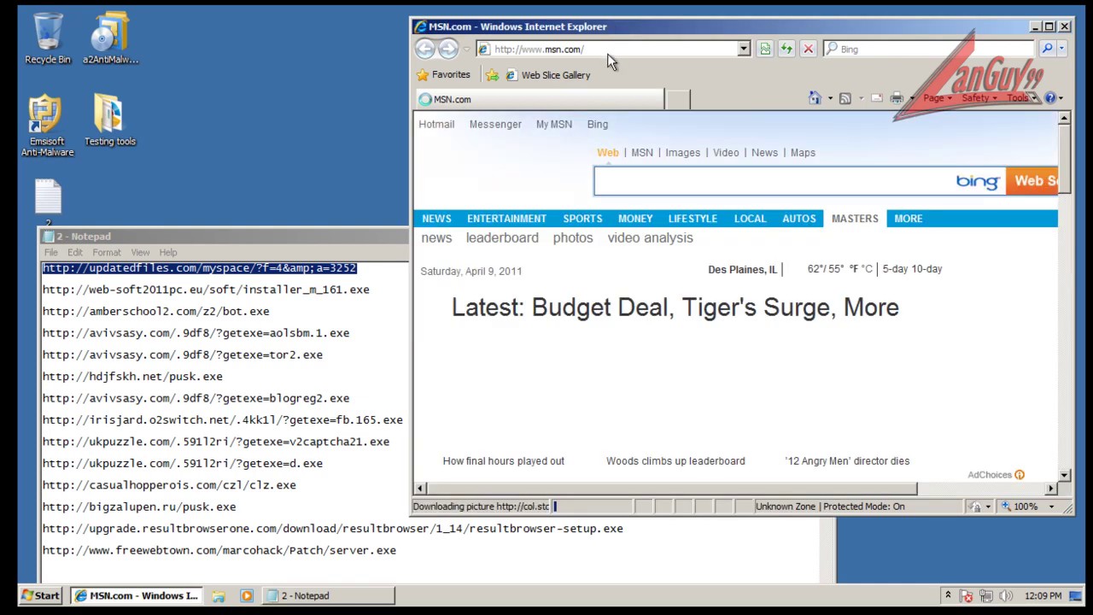
{"action": "left_click", "coordinate": [608, 52]}
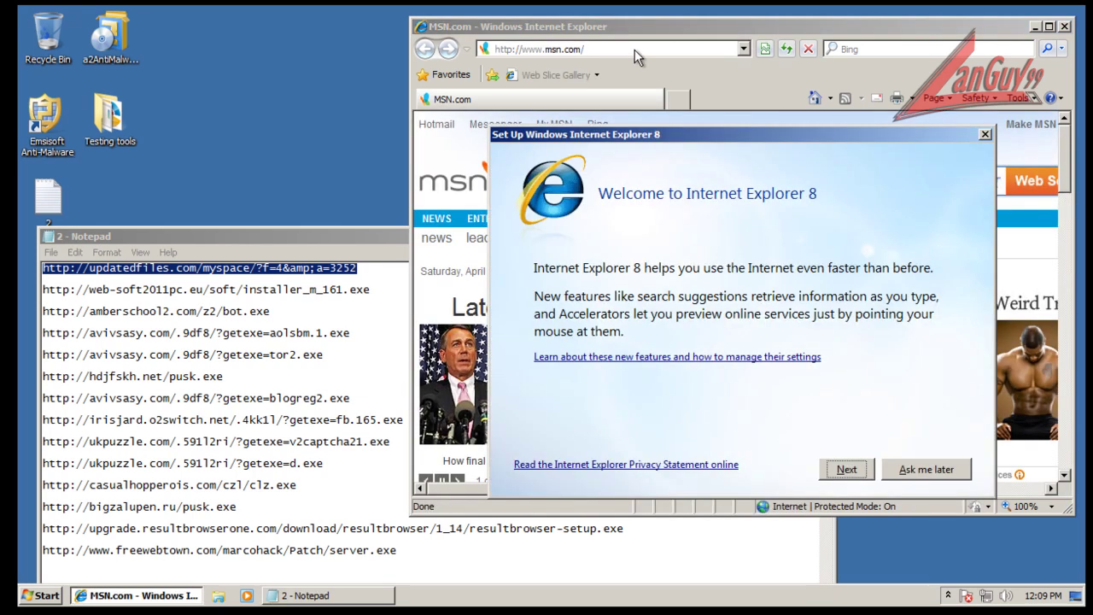
{"action": "left_click", "coordinate": [926, 474]}
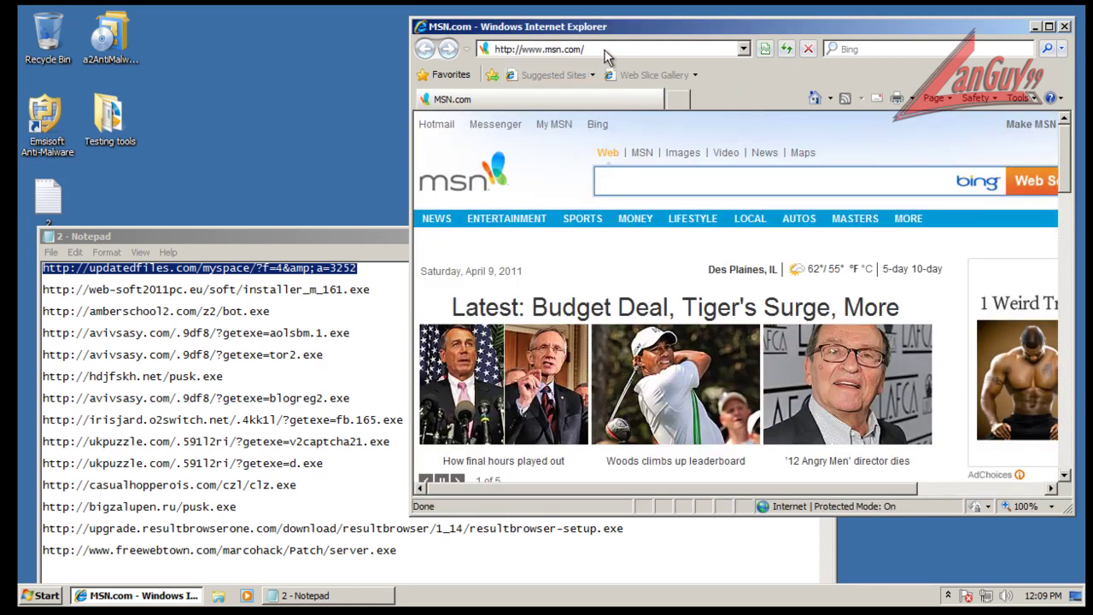
{"action": "key", "text": "ctrl+v"}
Load the updatedfiles.com URL, run x3333.exe, and dismiss the RunDLL error.
{"action": "key", "text": "Return"}
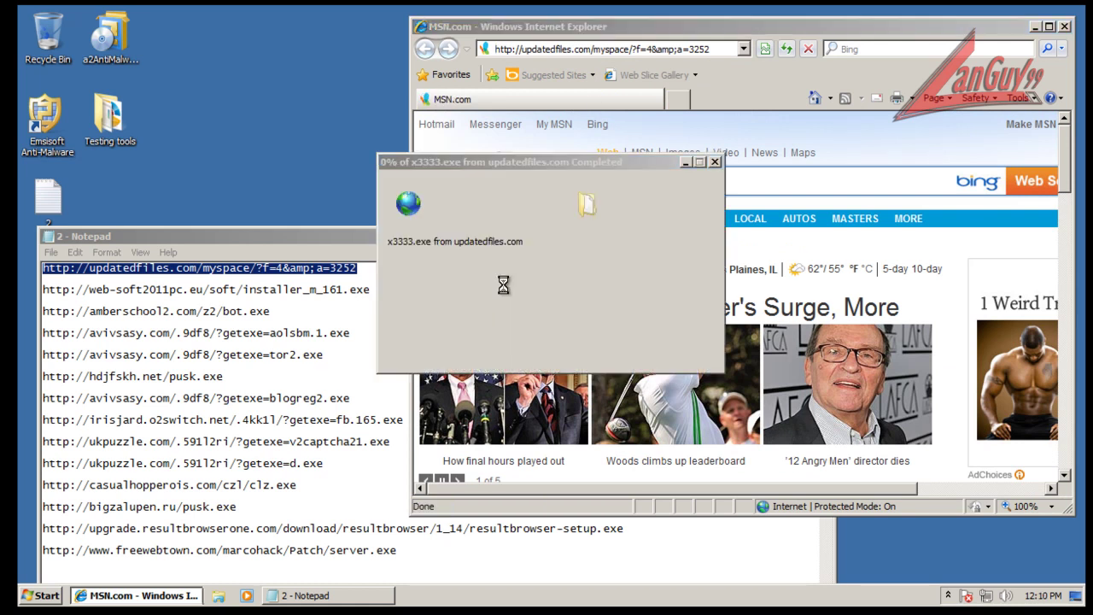
{"action": "left_click", "coordinate": [537, 313]}
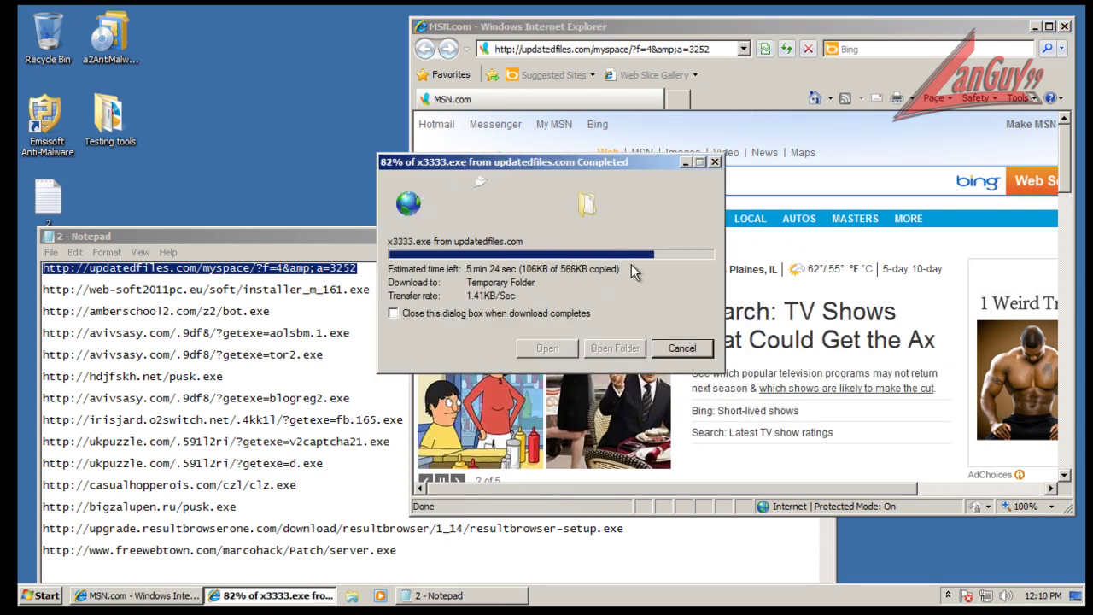
{"action": "left_click", "coordinate": [635, 296]}
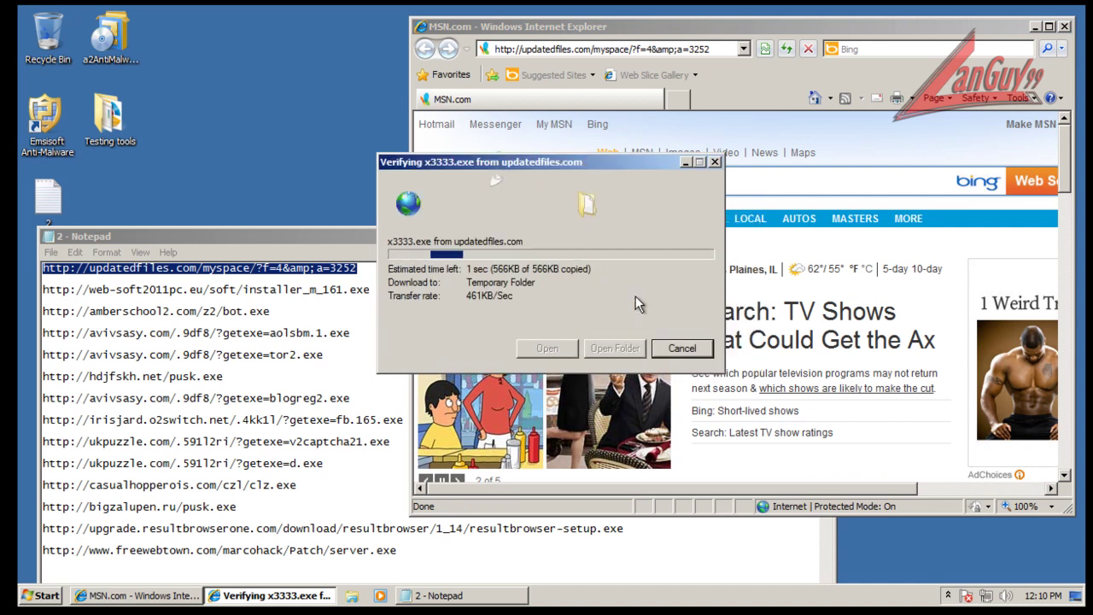
{"action": "left_click", "coordinate": [677, 367]}
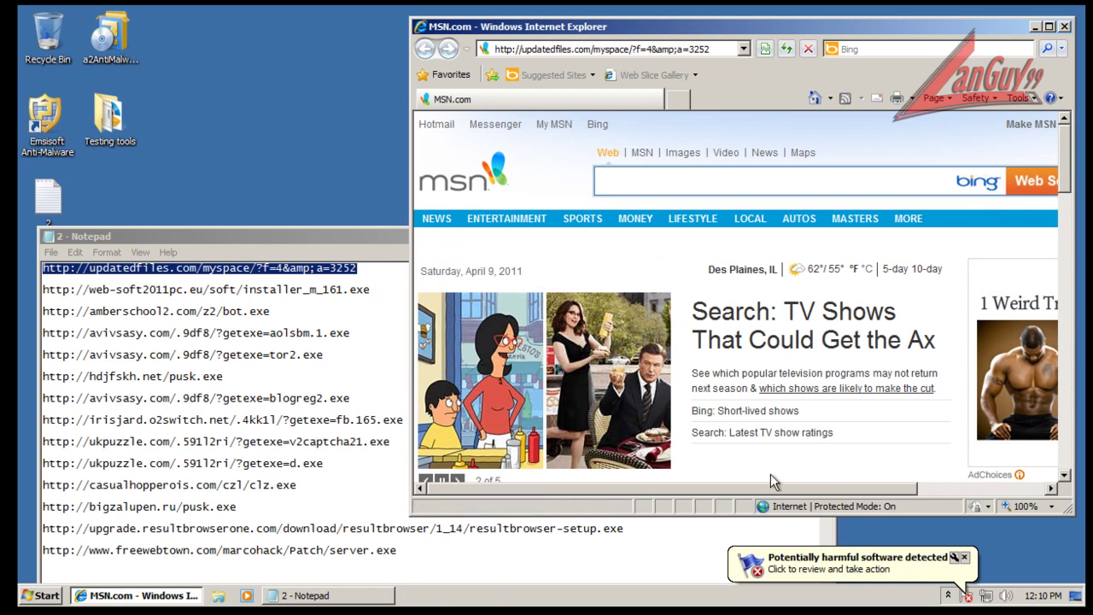
Close the harmful-software balloon and open the two important security messages.
{"action": "left_click", "coordinate": [963, 557]}
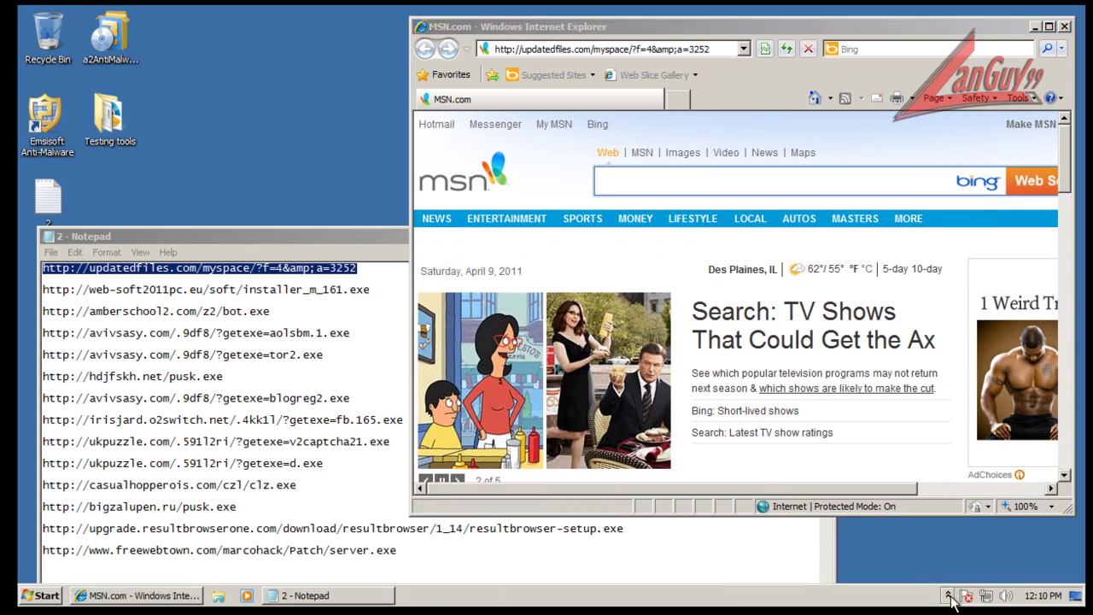
{"action": "left_click", "coordinate": [948, 595]}
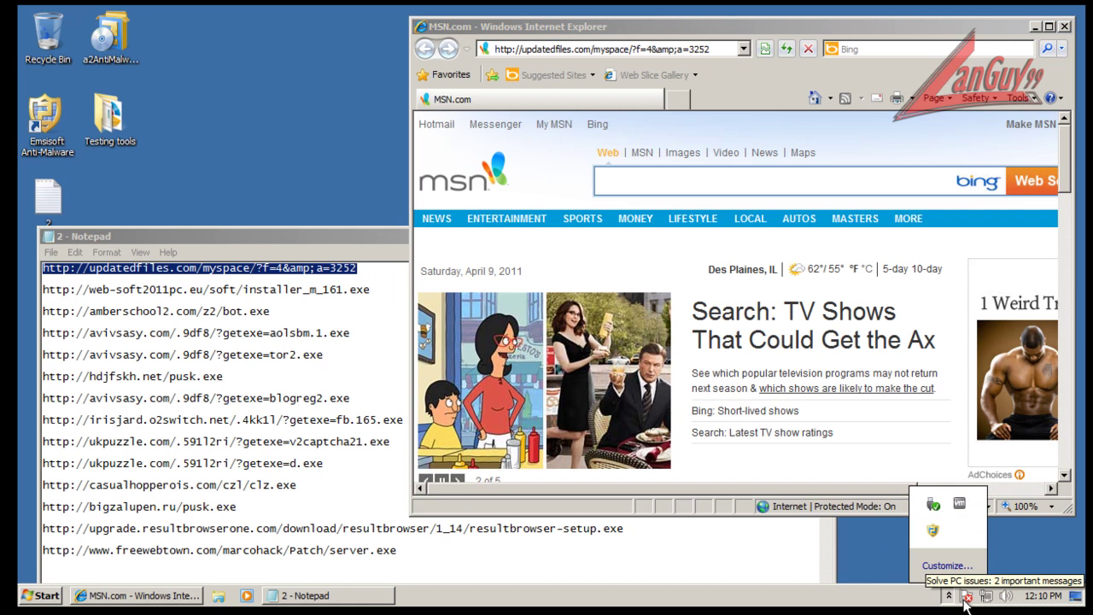
{"action": "left_click", "coordinate": [966, 596]}
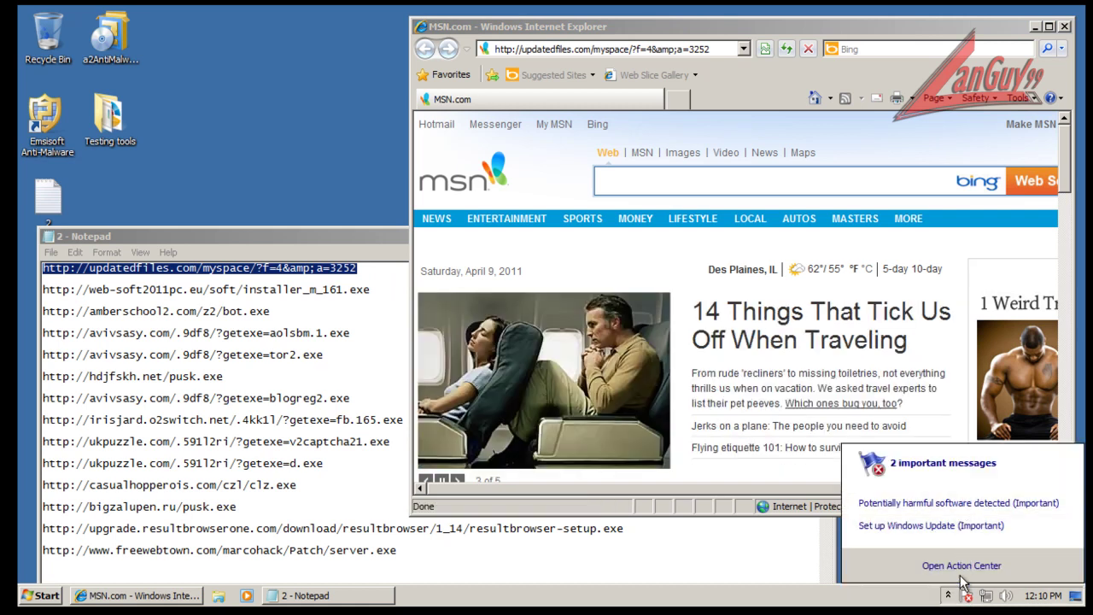
Load the web-soft2011pc.eu link in IE and run installer_m_161.exe.
{"action": "left_click", "coordinate": [373, 288]}
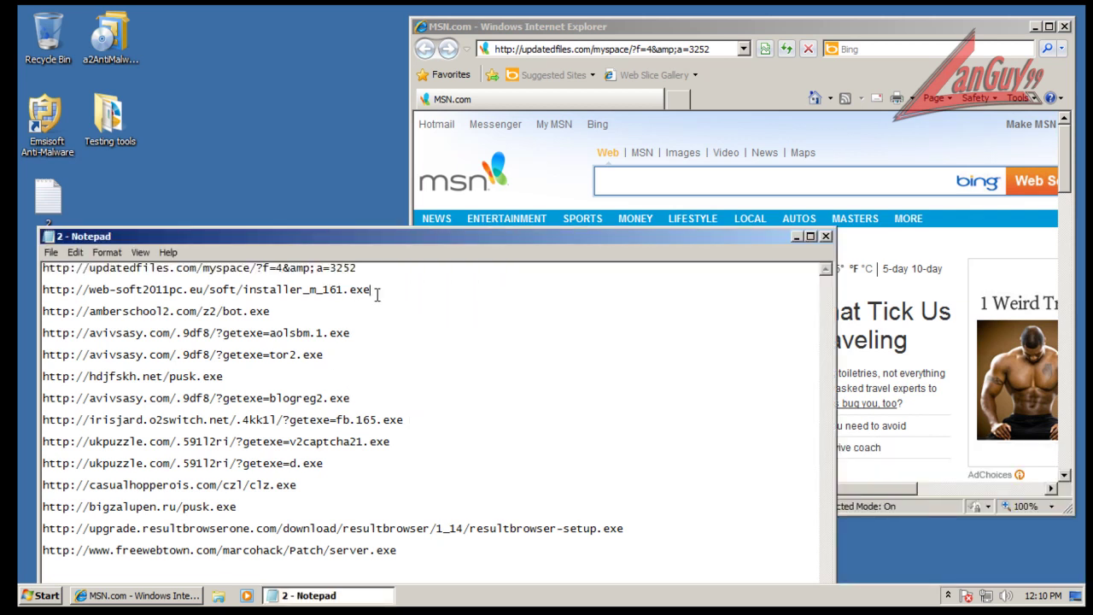
{"action": "key", "text": "shift+Home"}
{"action": "key", "text": "ctrl+c"}
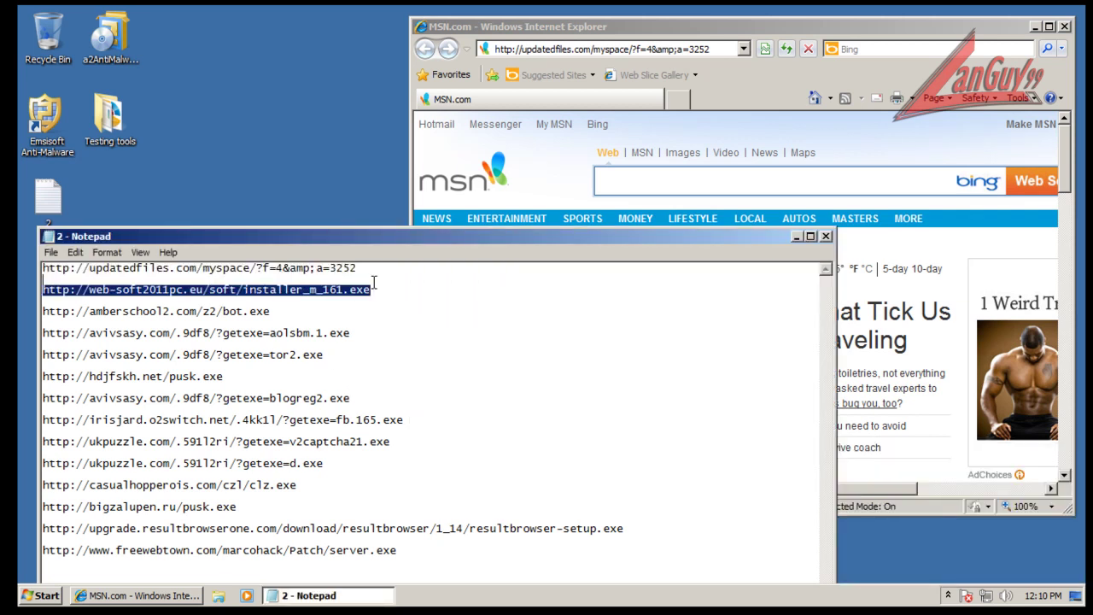
{"action": "left_click", "coordinate": [598, 48]}
{"action": "key", "text": "ctrl+v"}
{"action": "key", "text": "Return"}
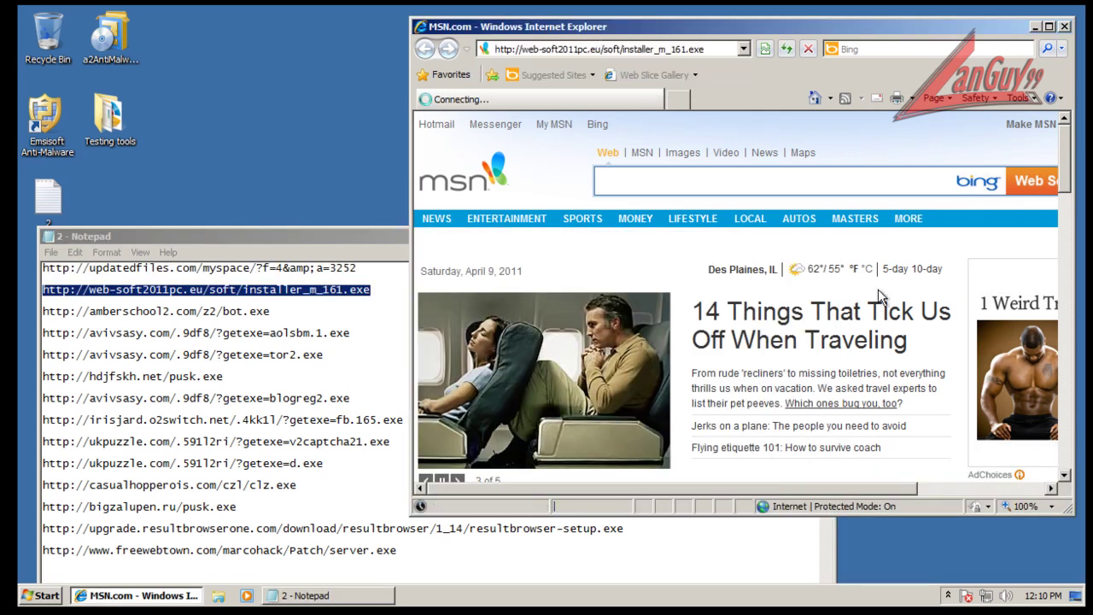
{"action": "left_click", "coordinate": [527, 310]}
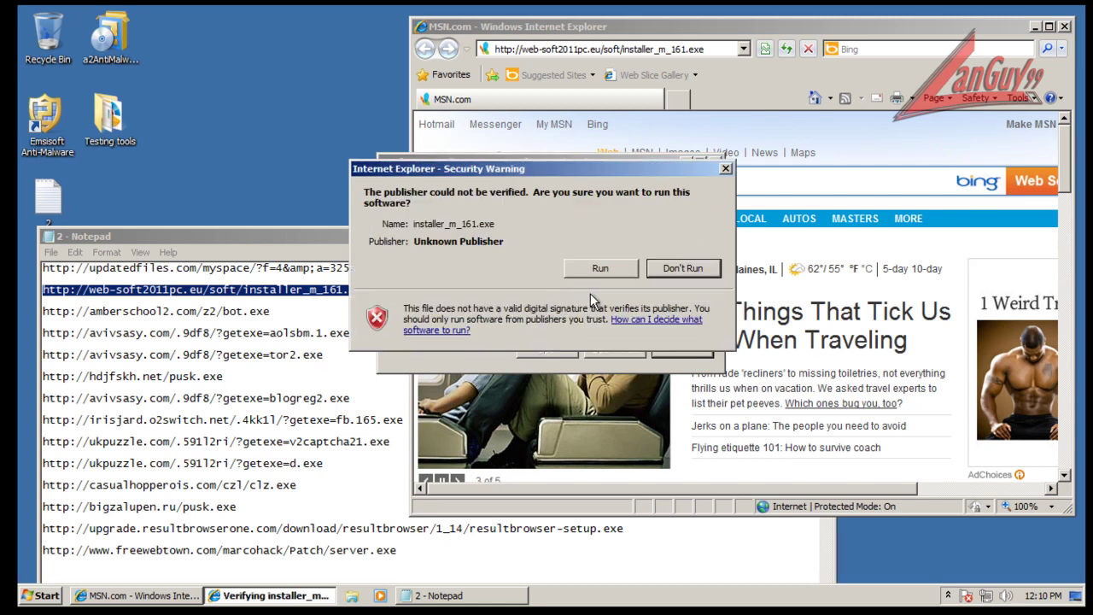
{"action": "left_click", "coordinate": [623, 263]}
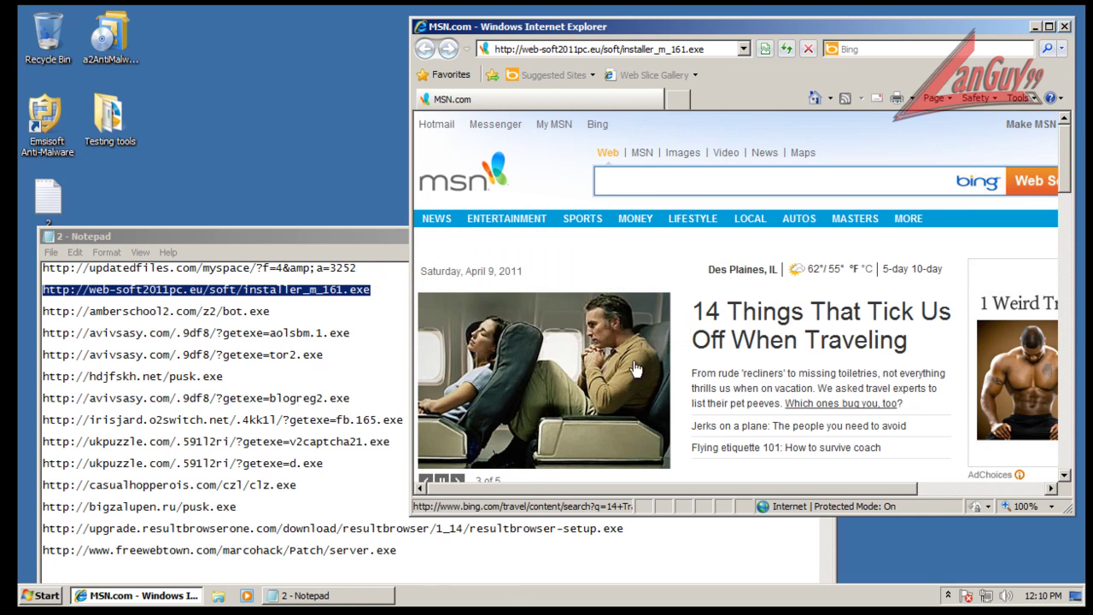
Check the Emsisoft guard's tray menu, then return to the notes of test links.
{"action": "left_click", "coordinate": [946, 597]}
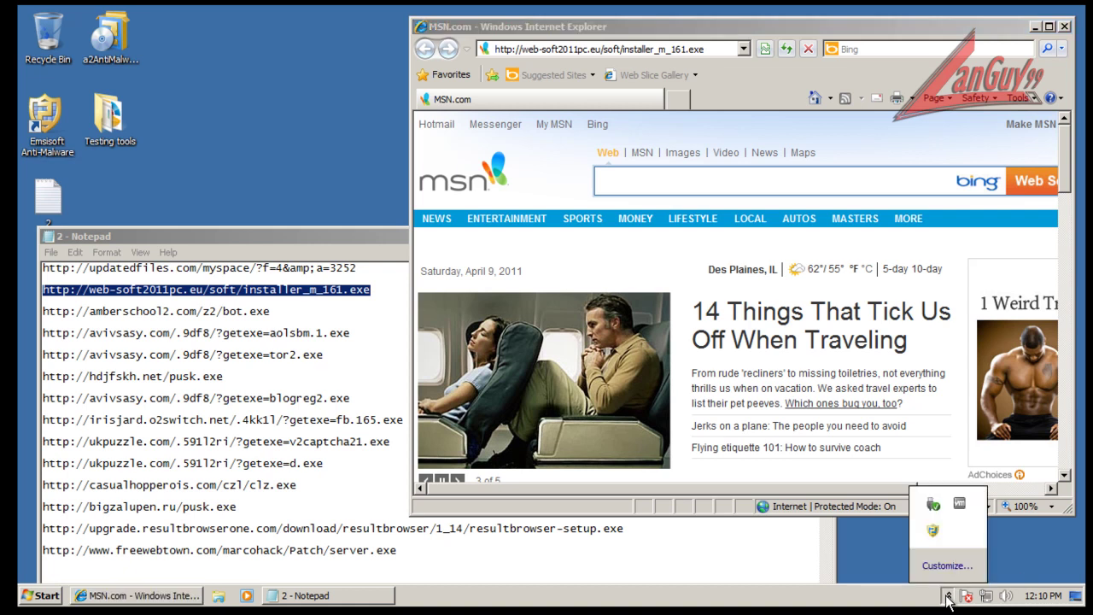
{"action": "right_click", "coordinate": [935, 531]}
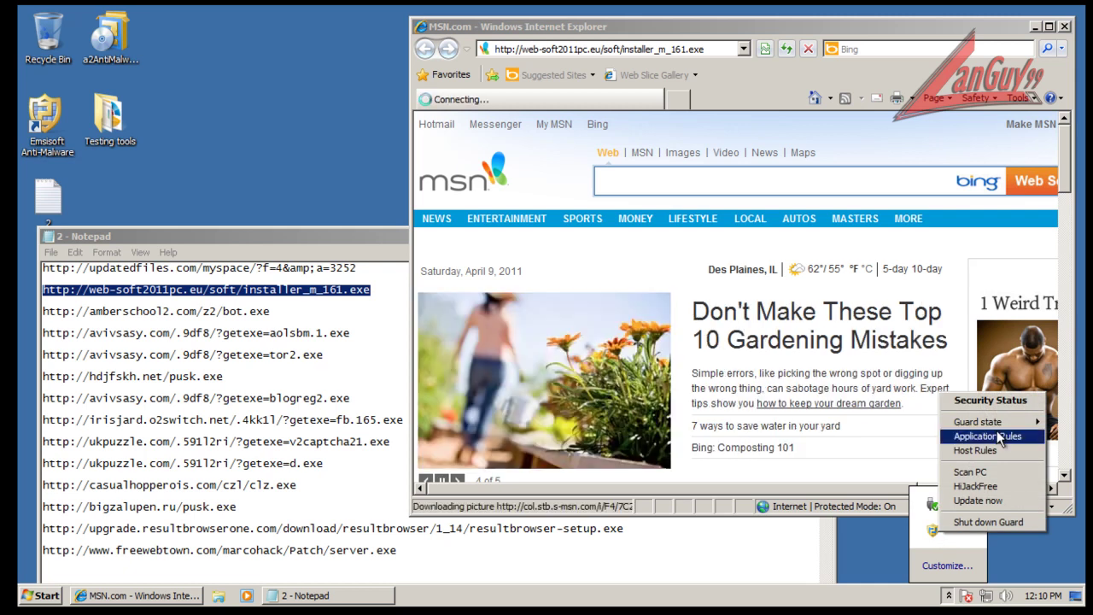
{"action": "mouse_move", "coordinate": [1003, 424]}
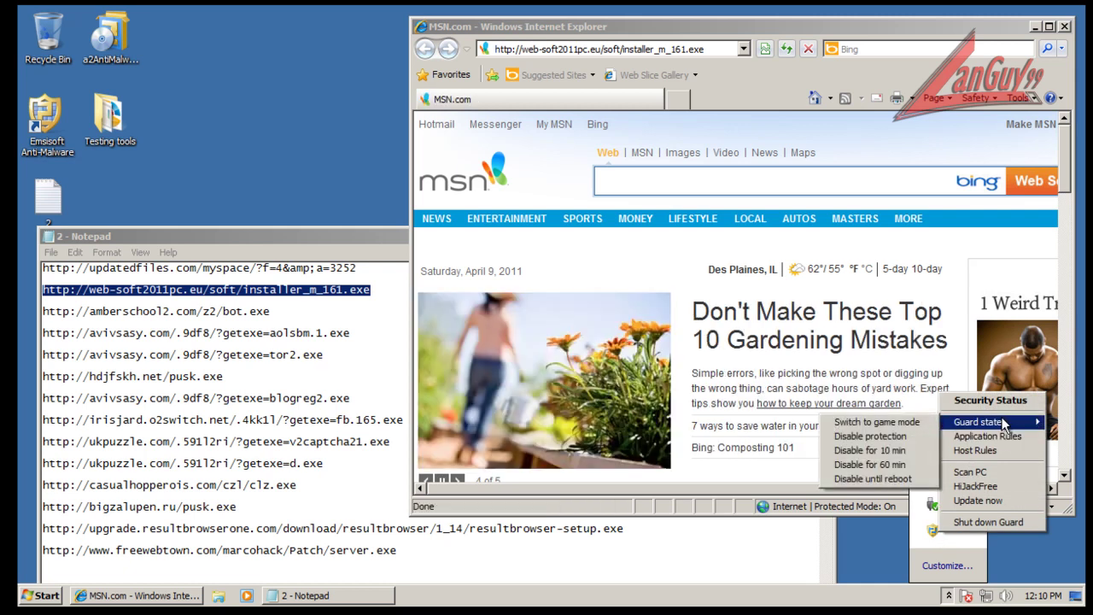
{"action": "left_click", "coordinate": [358, 317]}
Load the amberschool2.com bot.exe link in Internet Explorer.
{"action": "double_click", "coordinate": [271, 303]}
{"action": "key", "text": "ctrl+c"}
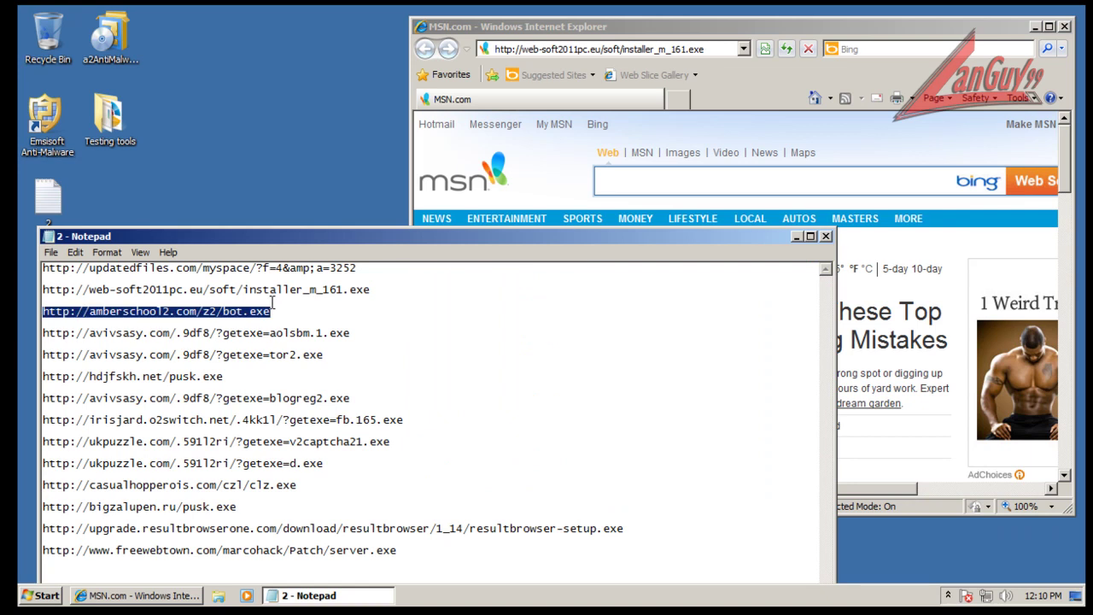
{"action": "left_click", "coordinate": [583, 44]}
{"action": "key", "text": "ctrl+v"}
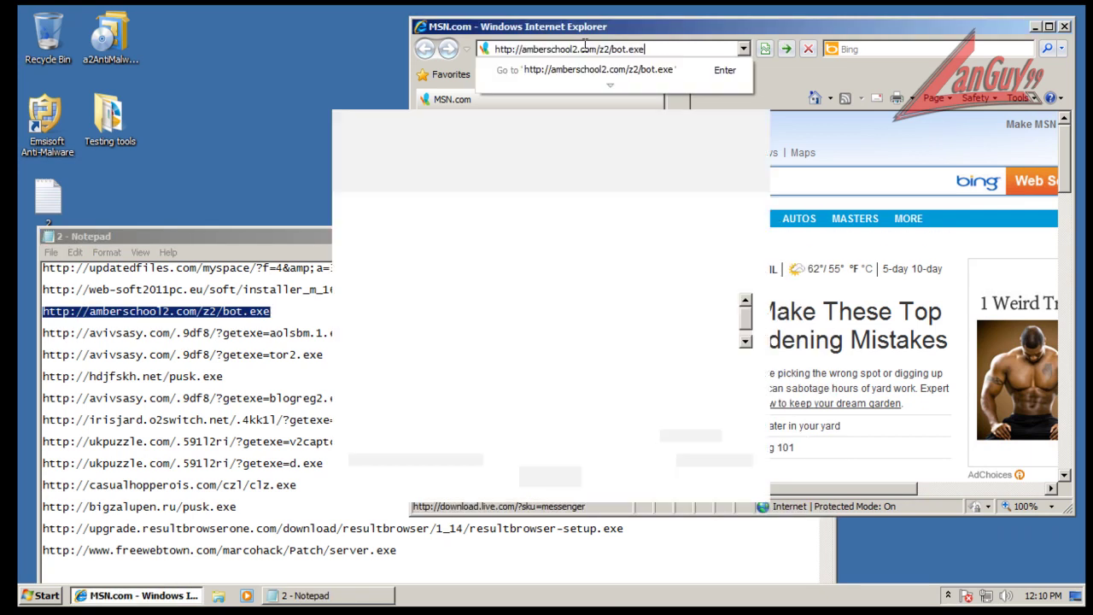
{"action": "key", "text": "Return"}
Block the installer's autorun change in the Emsisoft warning.
{"action": "left_click_drag", "start_coordinate": [582, 128], "coordinate": [567, 101]}
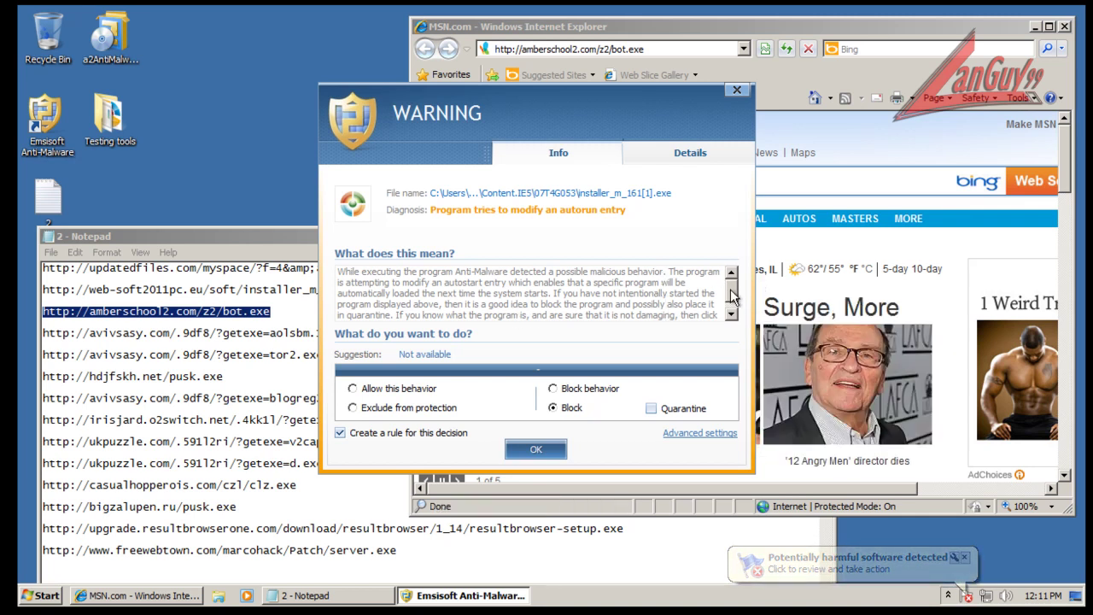
{"action": "left_click", "coordinate": [731, 315]}
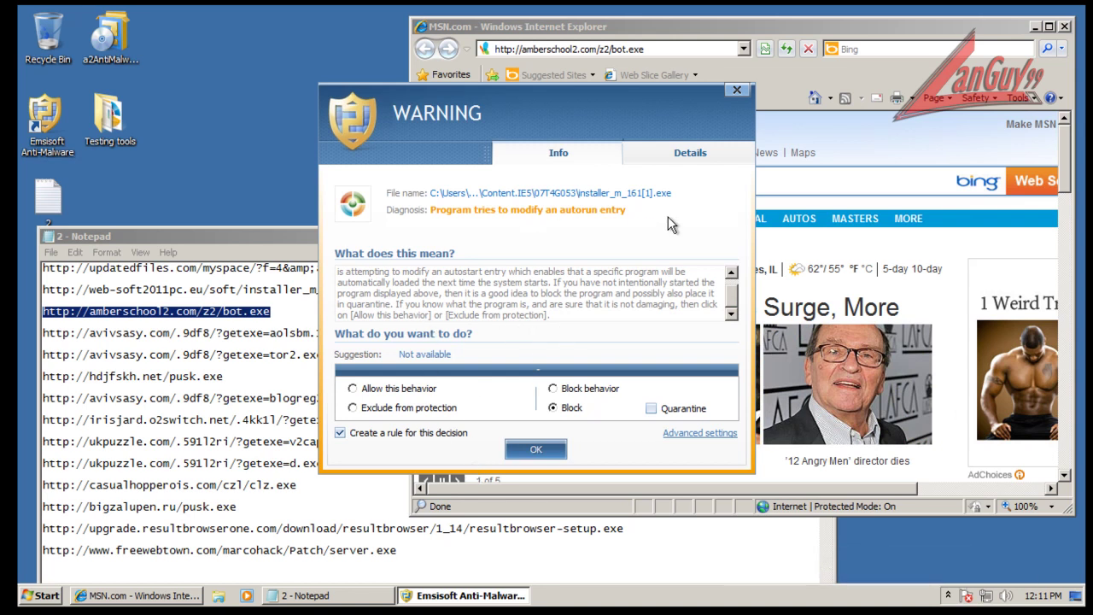
{"action": "left_click", "coordinate": [535, 449]}
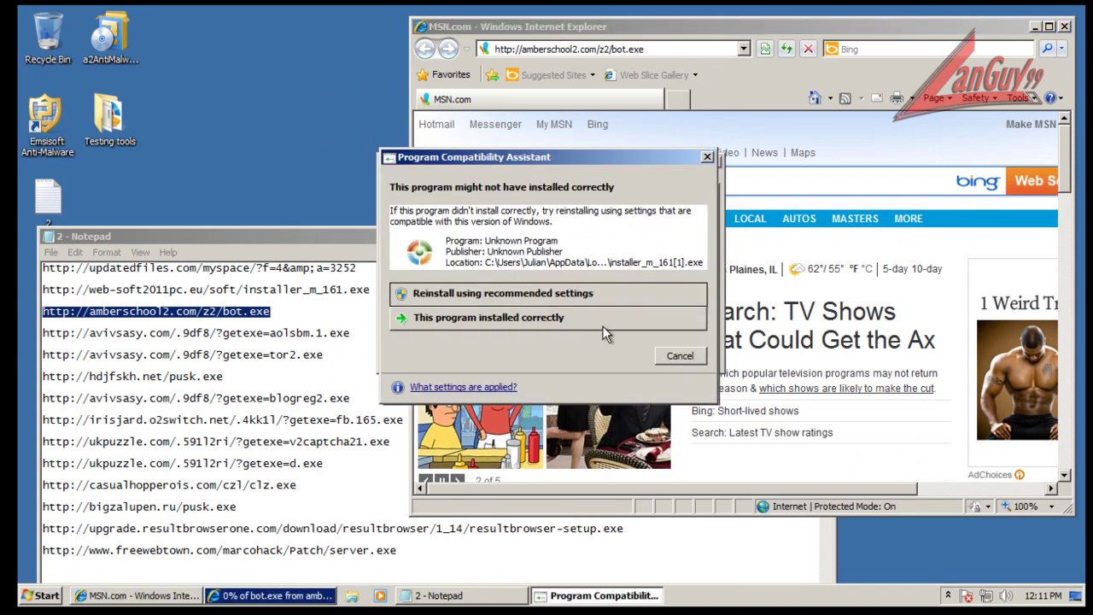
Cancel the compatibility prompt, download and run bot.exe, and dismiss the invalid Win32 error.
{"action": "left_click", "coordinate": [670, 353]}
{"action": "left_click", "coordinate": [535, 313]}
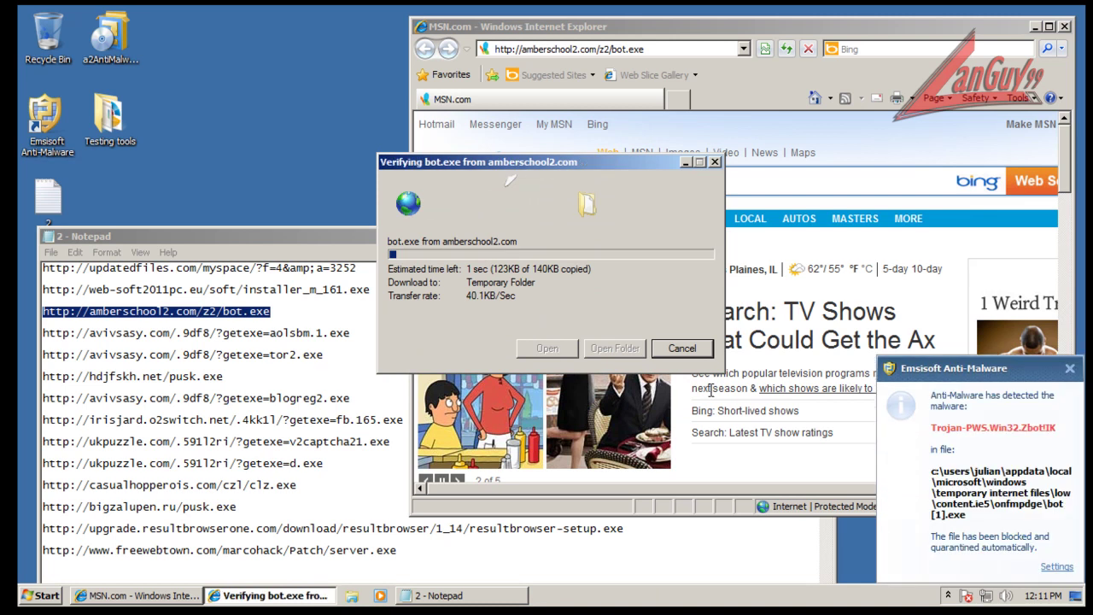
{"action": "left_click", "coordinate": [583, 251]}
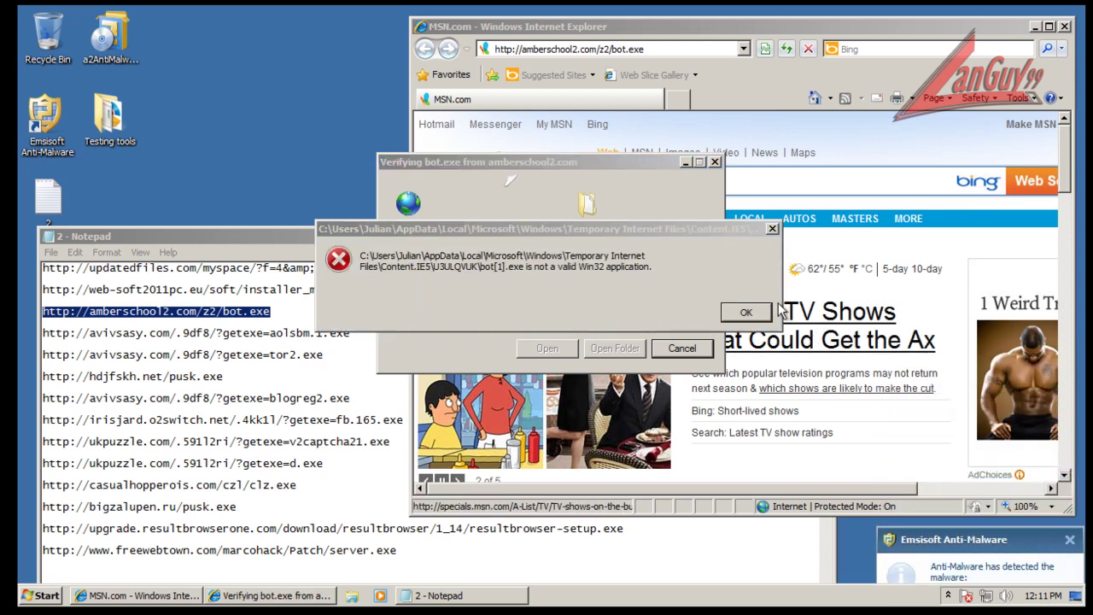
{"action": "left_click", "coordinate": [758, 315]}
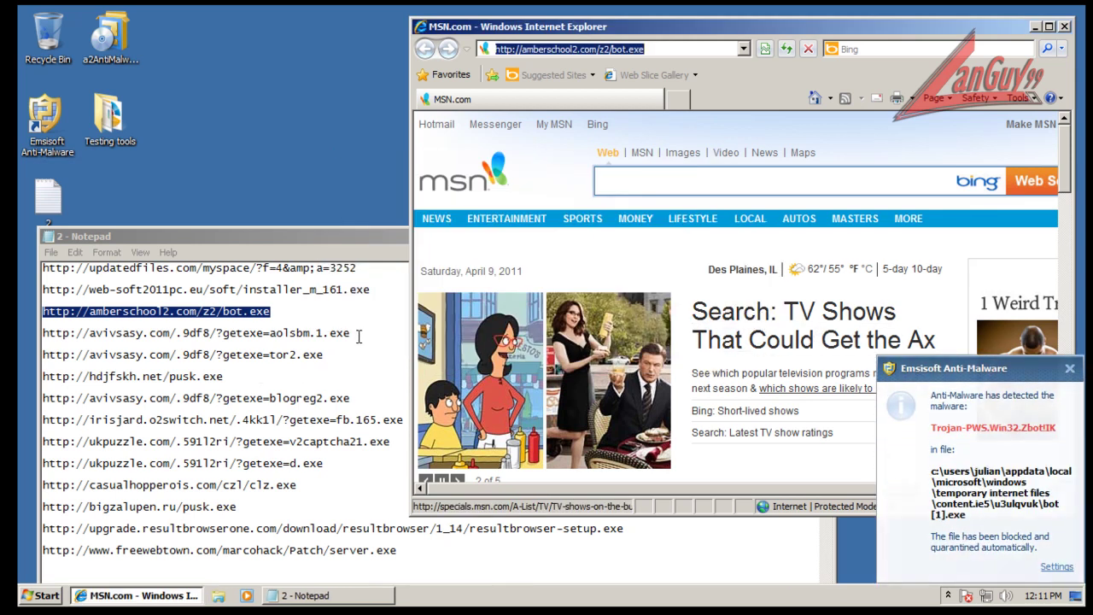
{"action": "left_click", "coordinate": [350, 333]}
Replace IE's address with the avivsasy.com aolsbm.1.exe link and load it.
{"action": "key", "text": "shift+Home"}
{"action": "key", "text": "ctrl+c"}
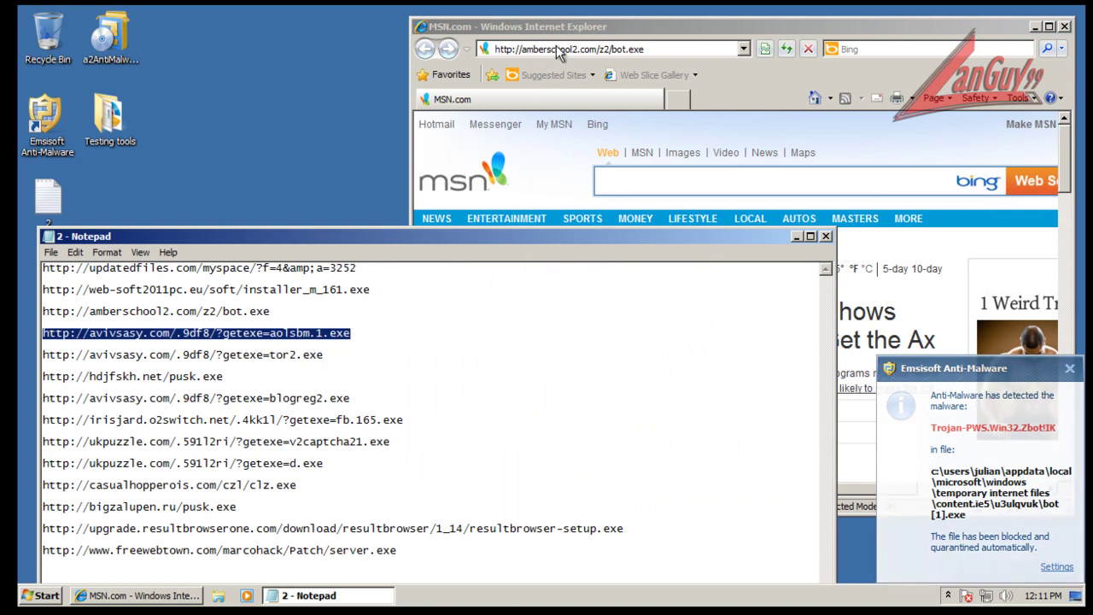
{"action": "left_click", "coordinate": [559, 49]}
{"action": "double_click", "coordinate": [563, 48]}
{"action": "triple_click", "coordinate": [674, 49]}
{"action": "left_click", "coordinate": [674, 48]}
{"action": "triple_click", "coordinate": [674, 49]}
{"action": "key", "text": "ctrl+v"}
{"action": "key", "text": "Return"}
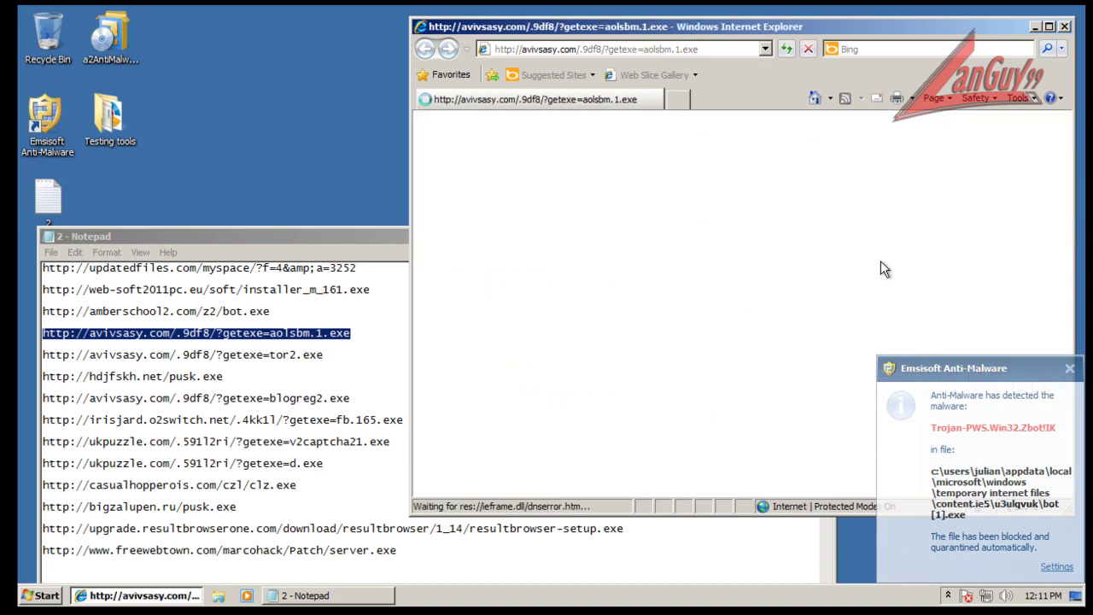
Acknowledge Emsisoft's blocked-connection notice and return to the notes.
{"action": "left_click", "coordinate": [1070, 370]}
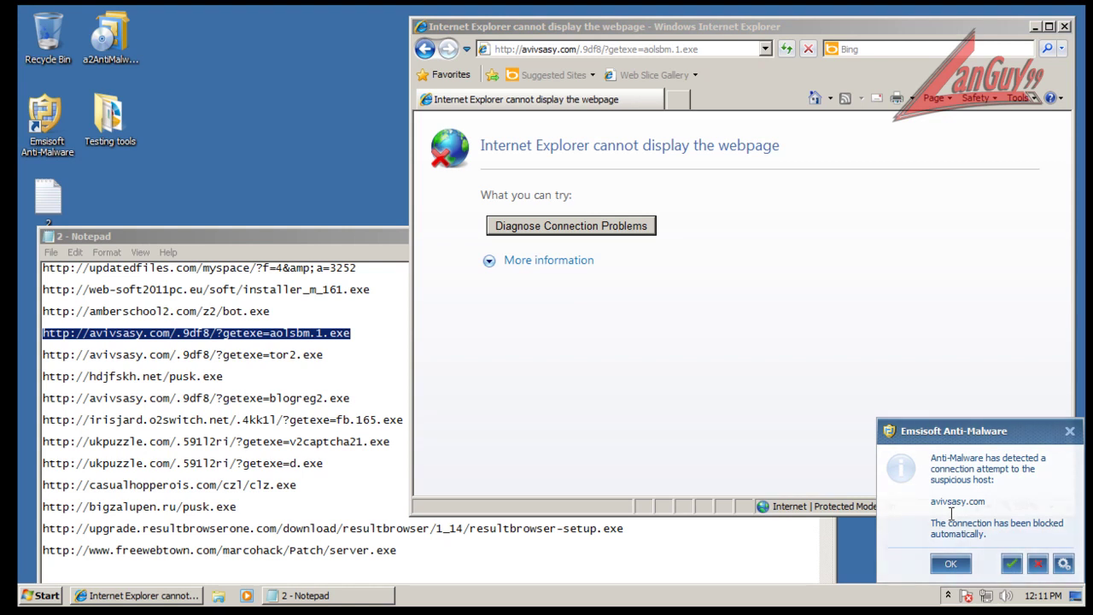
{"action": "left_click", "coordinate": [950, 563]}
{"action": "left_click", "coordinate": [319, 359]}
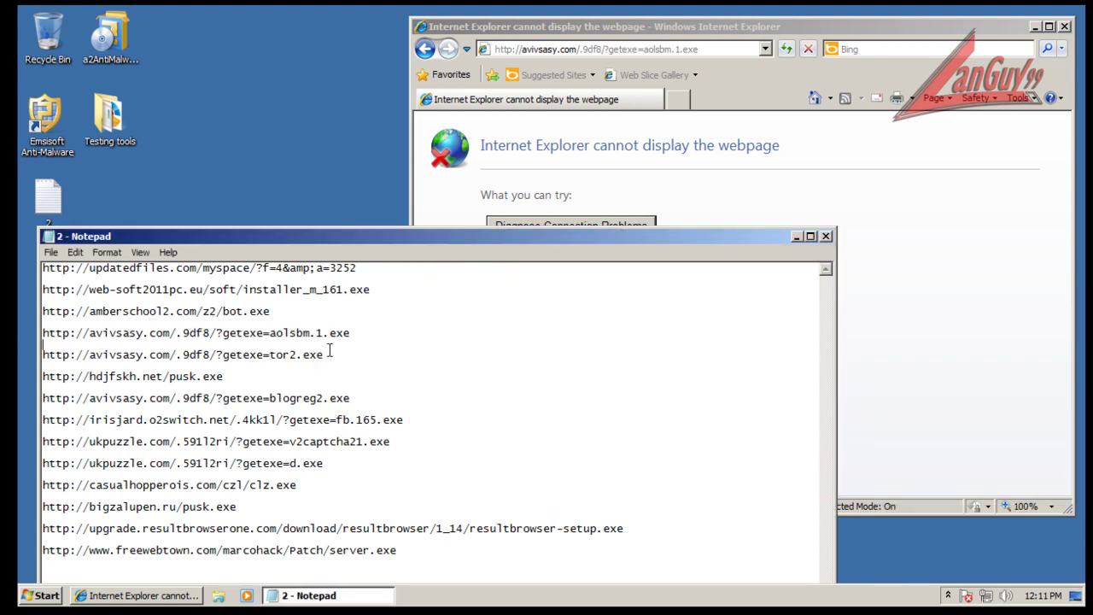
Load the hdjfskh.net pusk.exe link in IE and run the downloaded file.
{"action": "left_click", "coordinate": [229, 369]}
{"action": "key", "text": "shift+Home"}
{"action": "key", "text": "ctrl+c"}
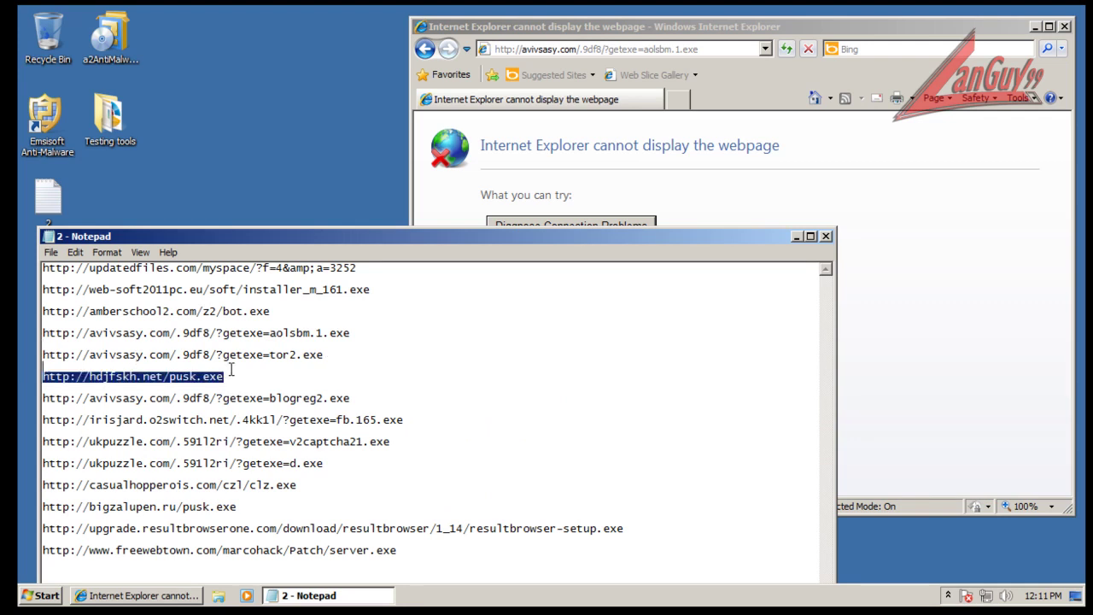
{"action": "left_click", "coordinate": [620, 49]}
{"action": "key", "text": "ctrl+v"}
{"action": "key", "text": "Return"}
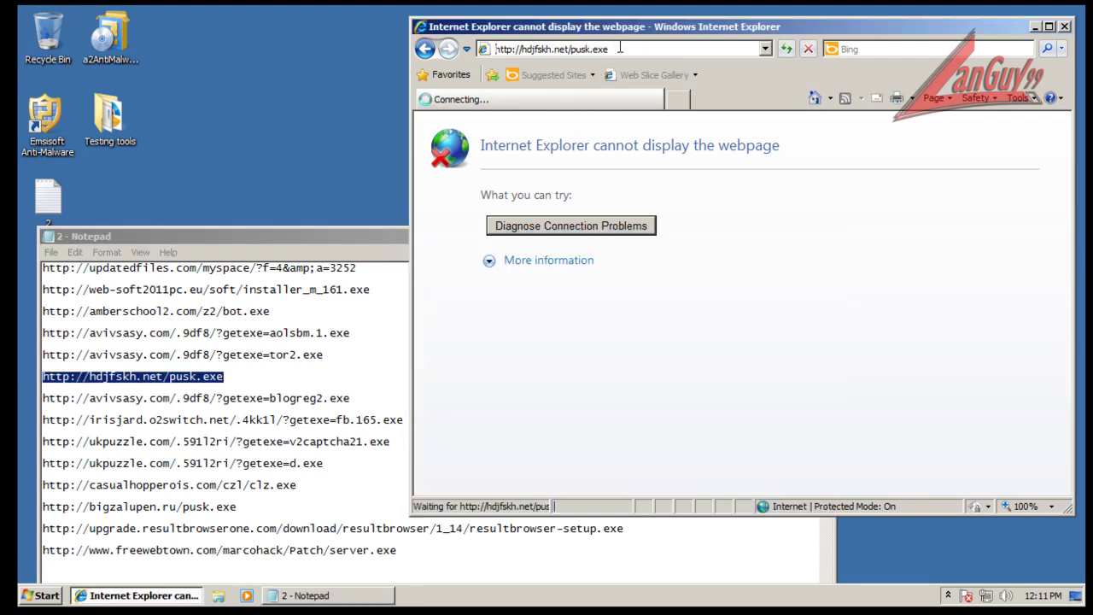
{"action": "left_click", "coordinate": [526, 311]}
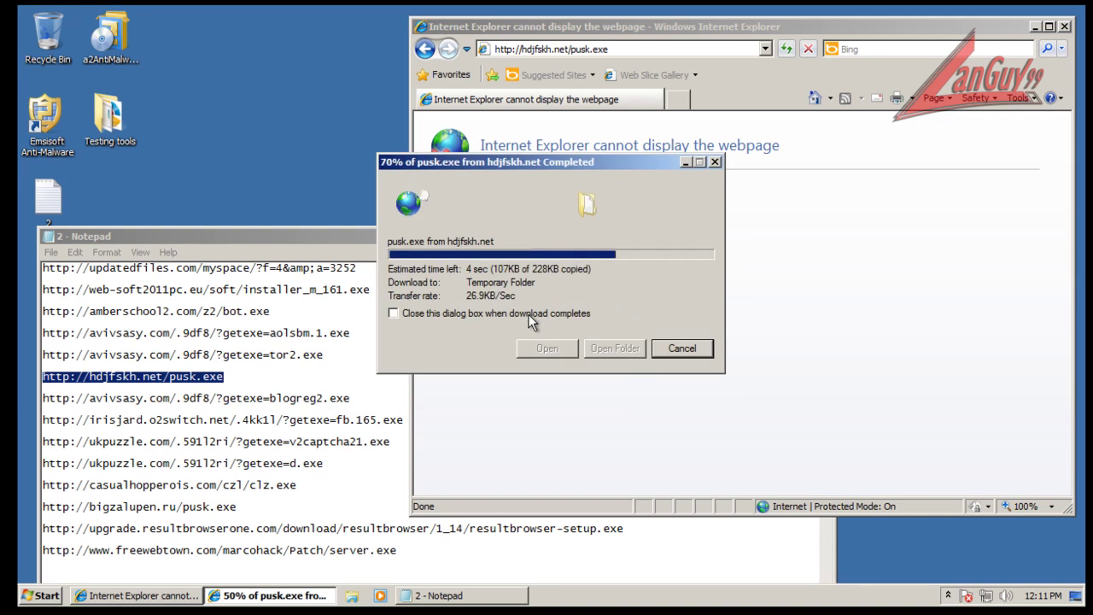
{"action": "left_click", "coordinate": [636, 293]}
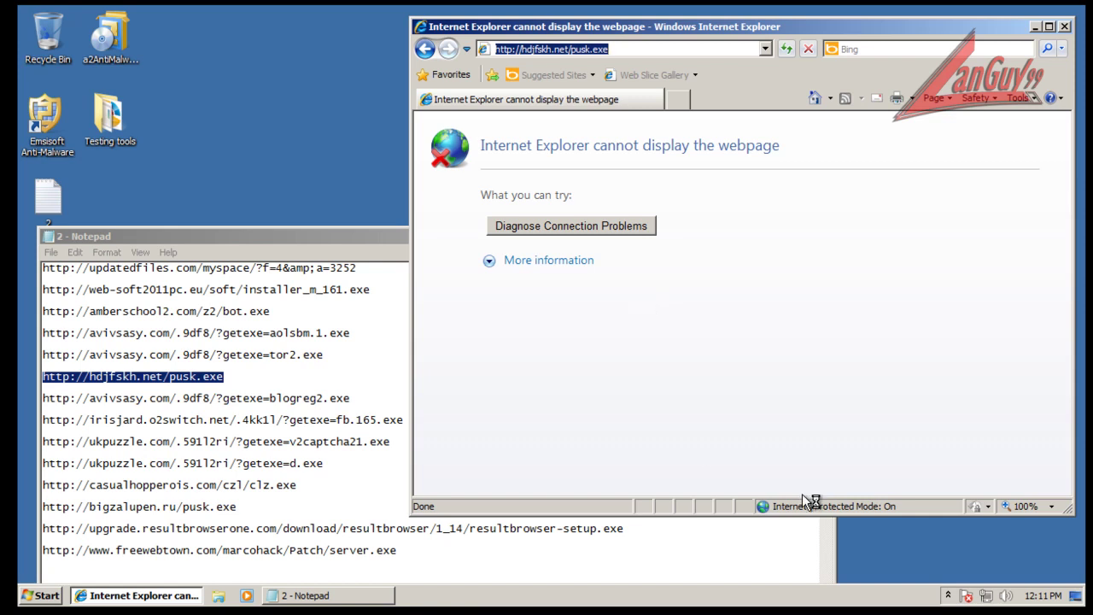
Glance at the hidden tray icons, then copy the avivsasy.com blogreg2.exe link.
{"action": "left_click", "coordinate": [947, 595]}
{"action": "left_click", "coordinate": [948, 596]}
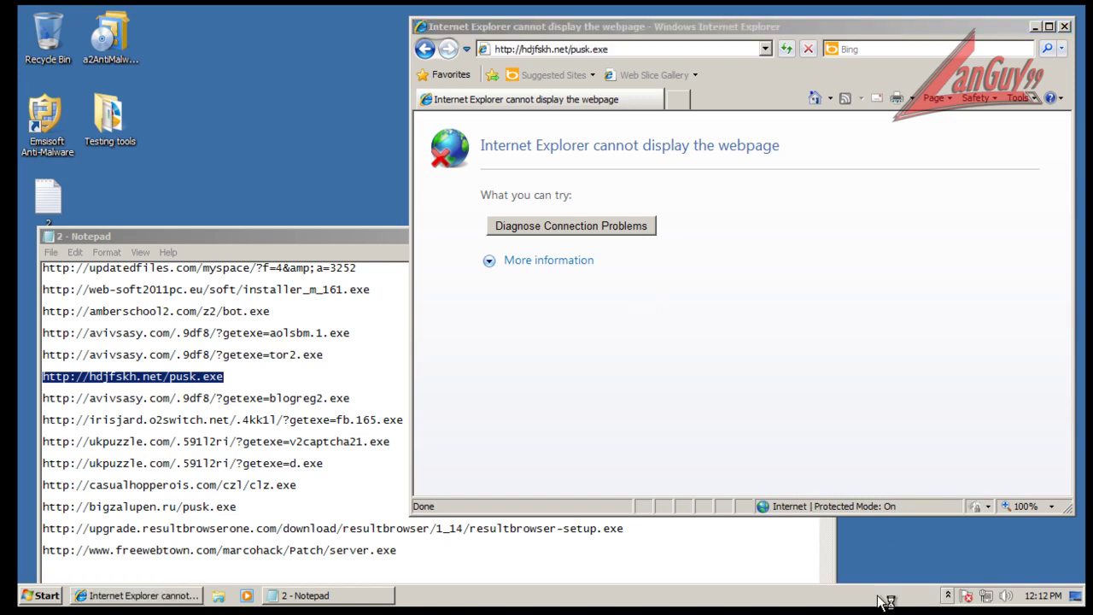
{"action": "left_click", "coordinate": [346, 392]}
{"action": "key", "text": "shift+Home"}
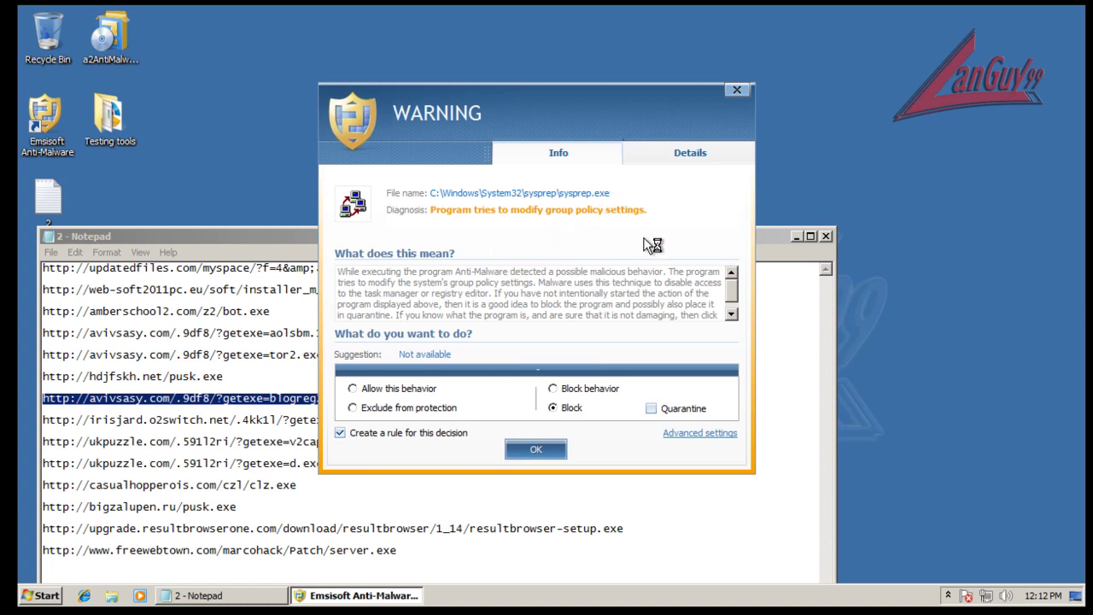
Block sysprep.exe's group policy change, then block epg.exe without editing its rule configuration.
{"action": "mouse_move", "coordinate": [731, 287]}
{"action": "left_mouse_down"}
{"action": "mouse_move", "coordinate": [733, 305]}
{"action": "mouse_move", "coordinate": [732, 296]}
{"action": "left_mouse_up"}
{"action": "left_click", "coordinate": [548, 459]}
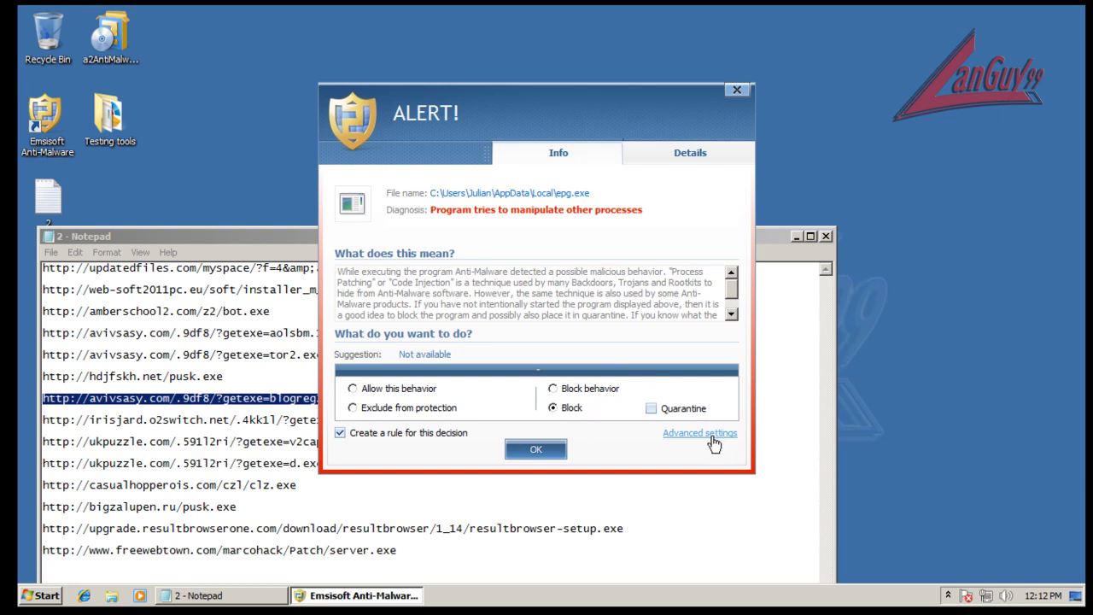
{"action": "scroll", "coordinate": [727, 290], "scroll_direction": "down", "scroll_amount": 1}
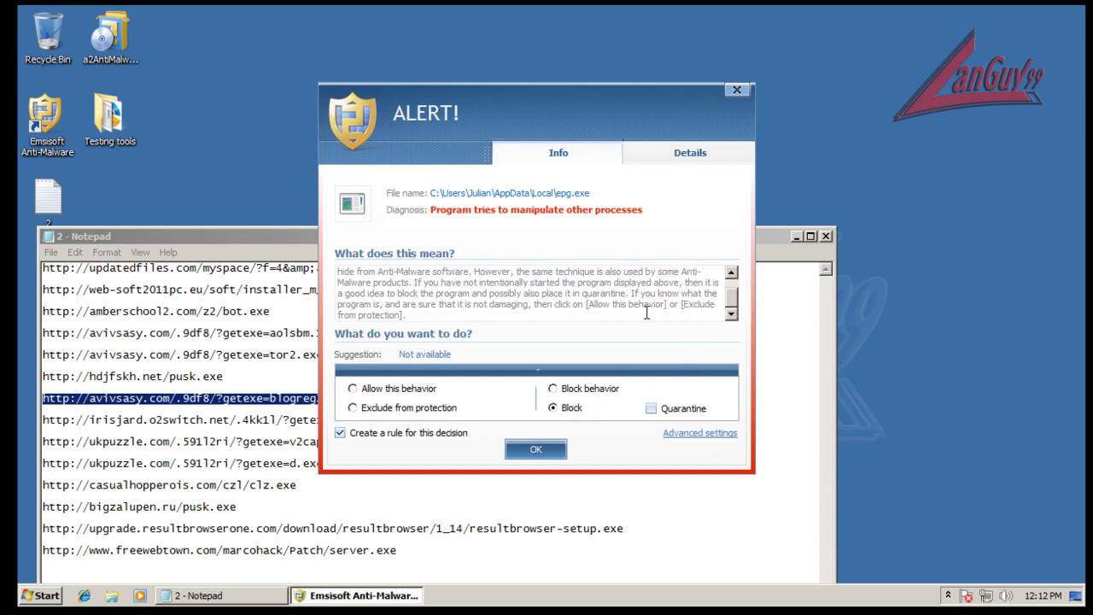
{"action": "left_click", "coordinate": [693, 433]}
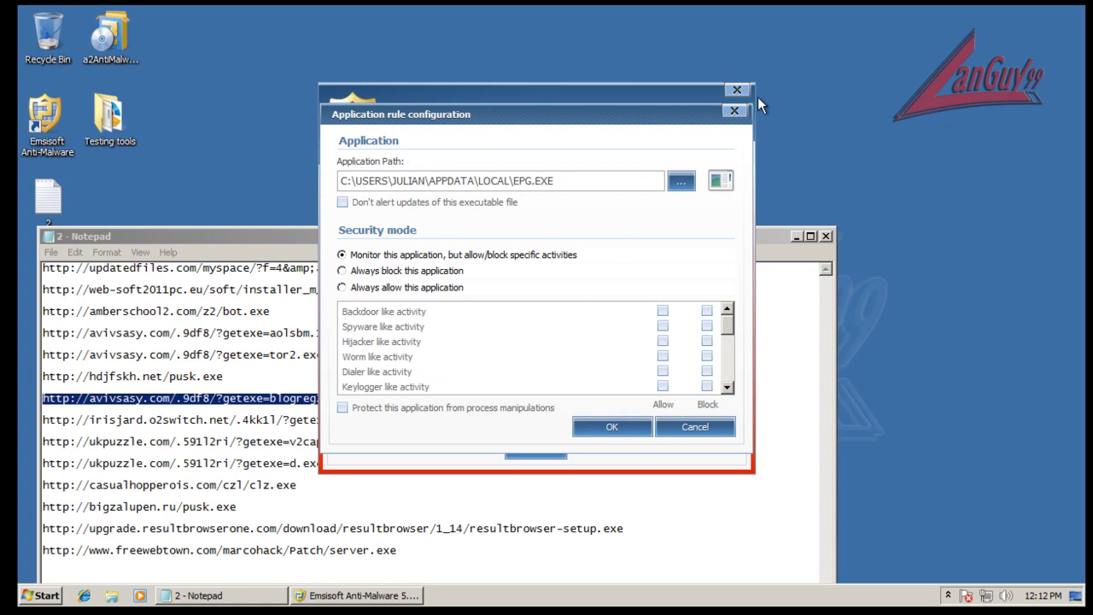
{"action": "left_click", "coordinate": [738, 111]}
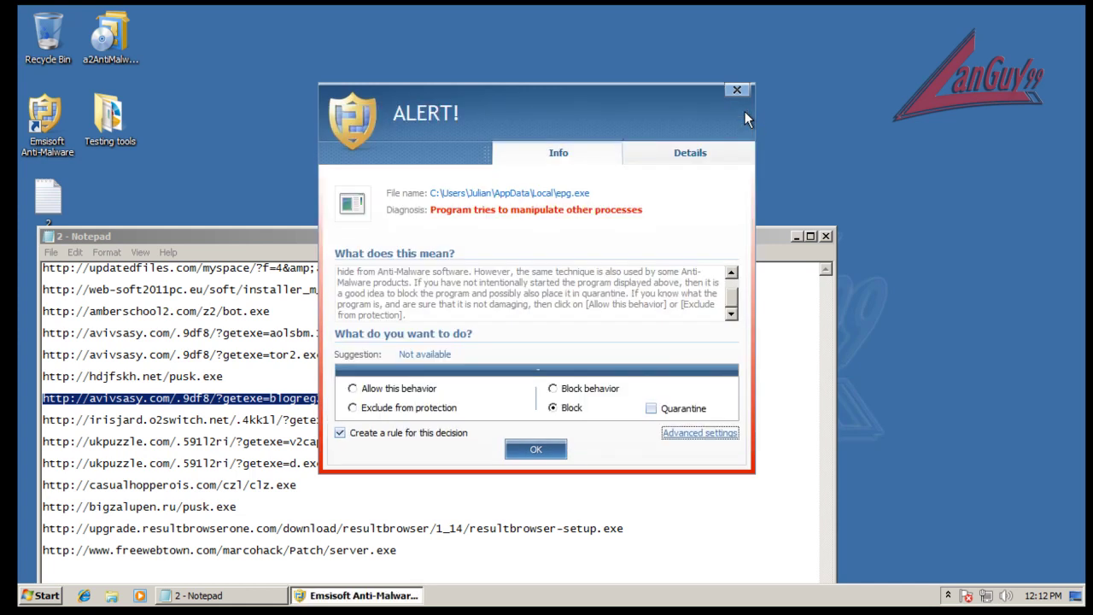
{"action": "left_click", "coordinate": [535, 451]}
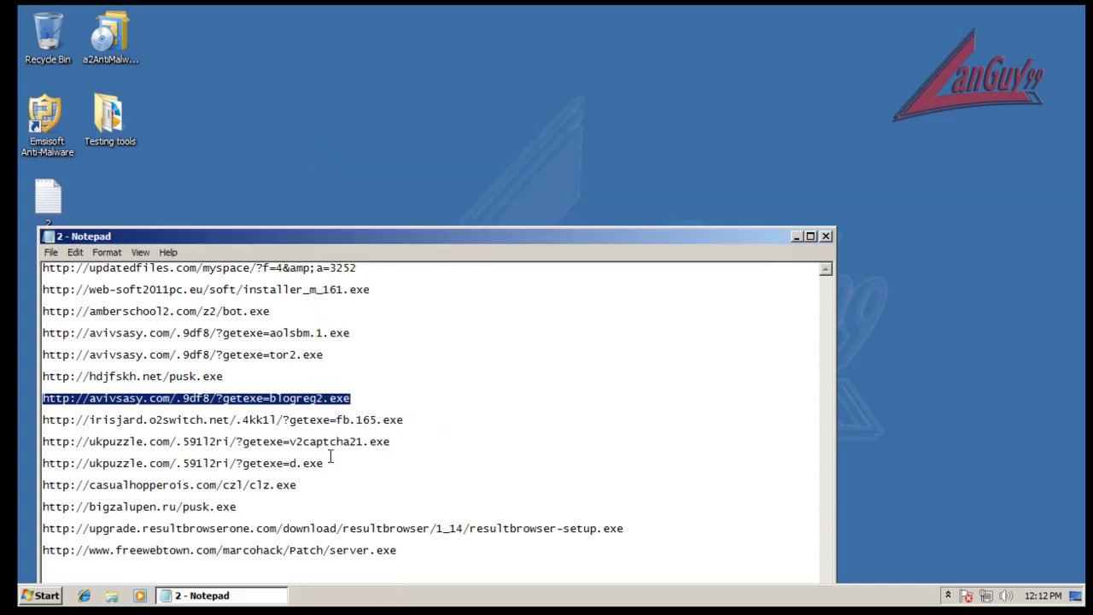
Relaunch Internet Explorer on its home page and arrange it beside the URL list.
{"action": "left_click", "coordinate": [84, 595]}
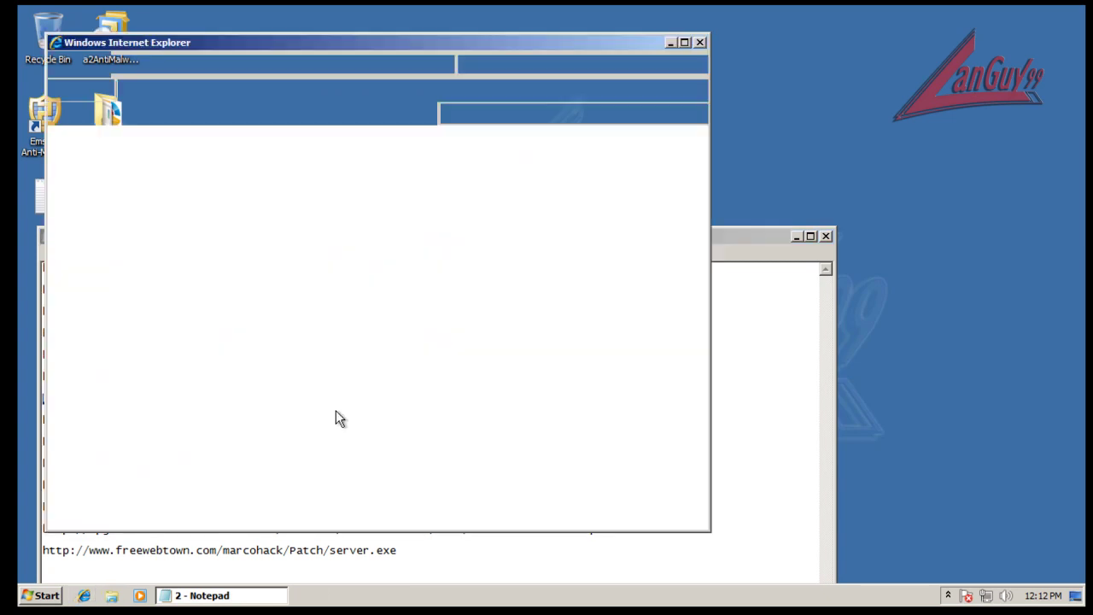
{"action": "left_click", "coordinate": [503, 322]}
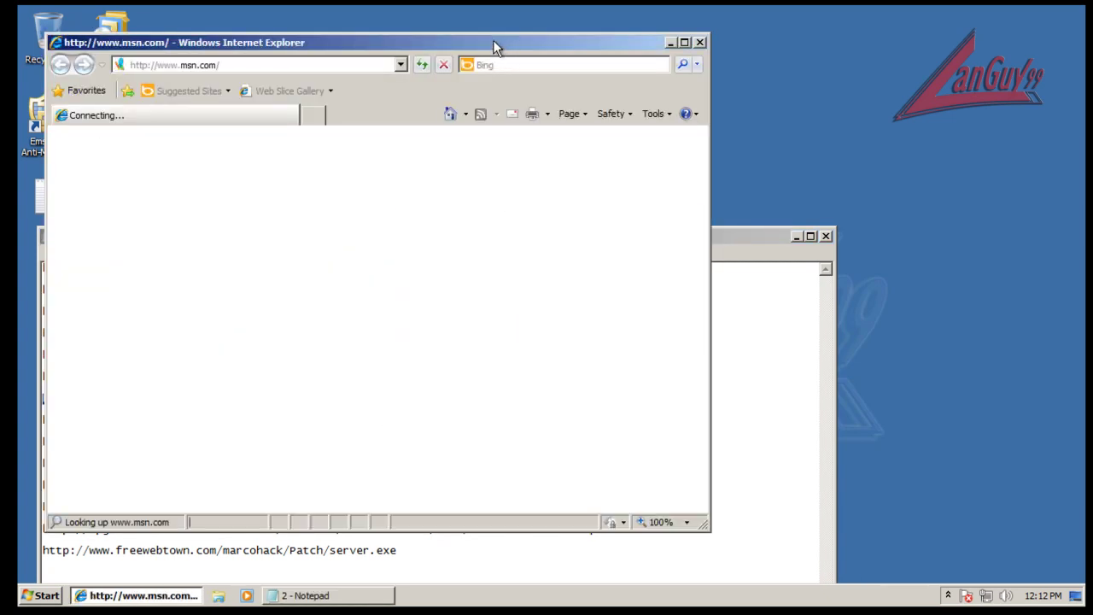
{"action": "left_click_drag", "start_coordinate": [501, 40], "coordinate": [875, 39]}
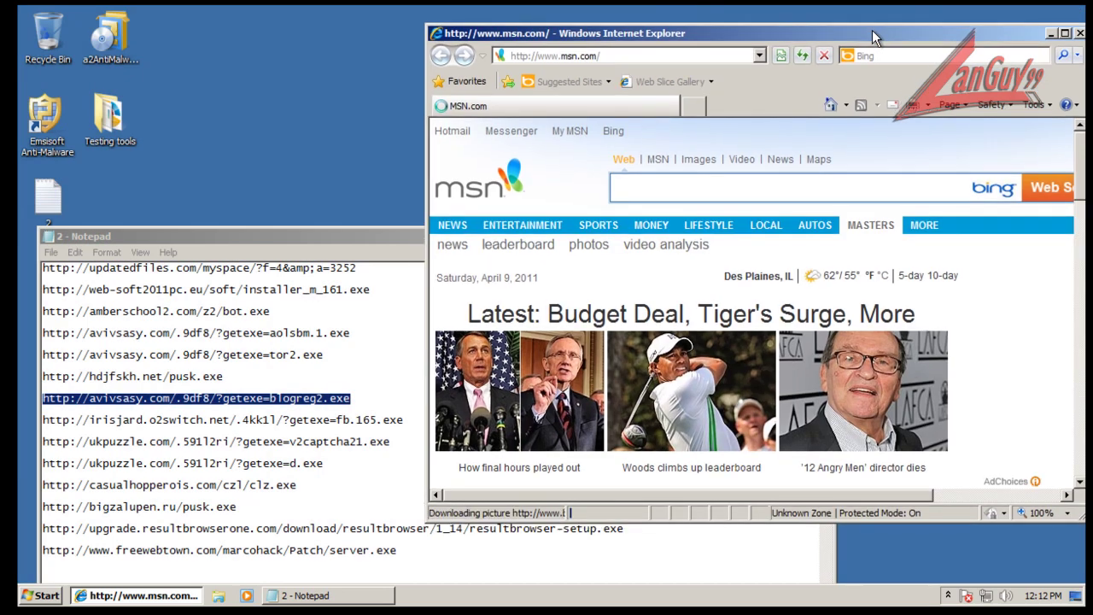
{"action": "left_click", "coordinate": [288, 402]}
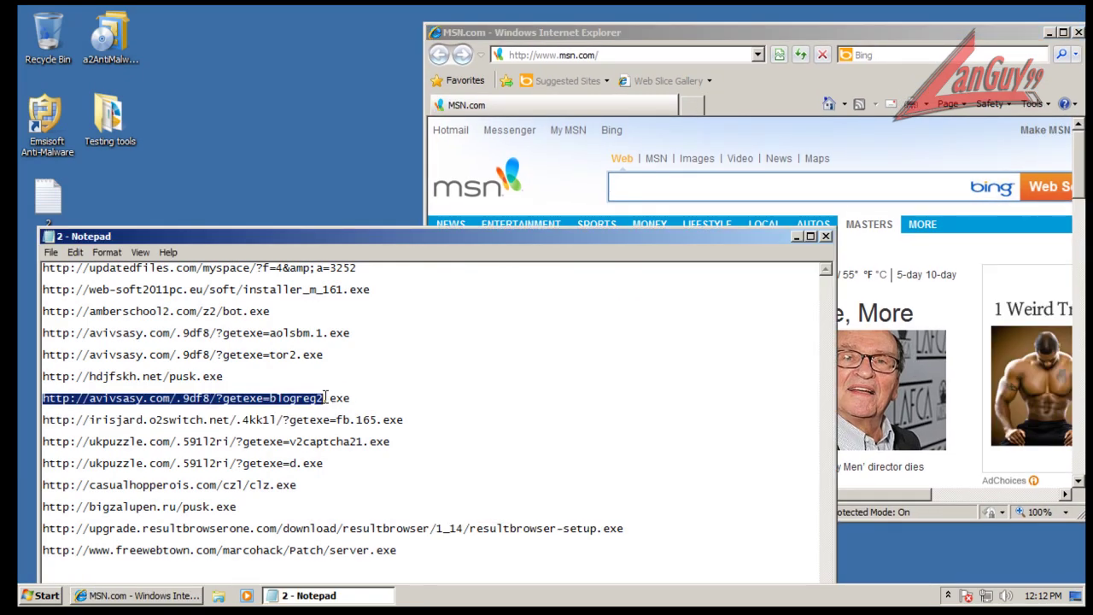
{"action": "left_click", "coordinate": [358, 398]}
Load the irisjard fb.165.exe link, run it, and dismiss Emsisoft's Koobface detection notice.
{"action": "left_click", "coordinate": [406, 419]}
{"action": "key", "text": "shift+Home"}
{"action": "key", "text": "ctrl+c"}
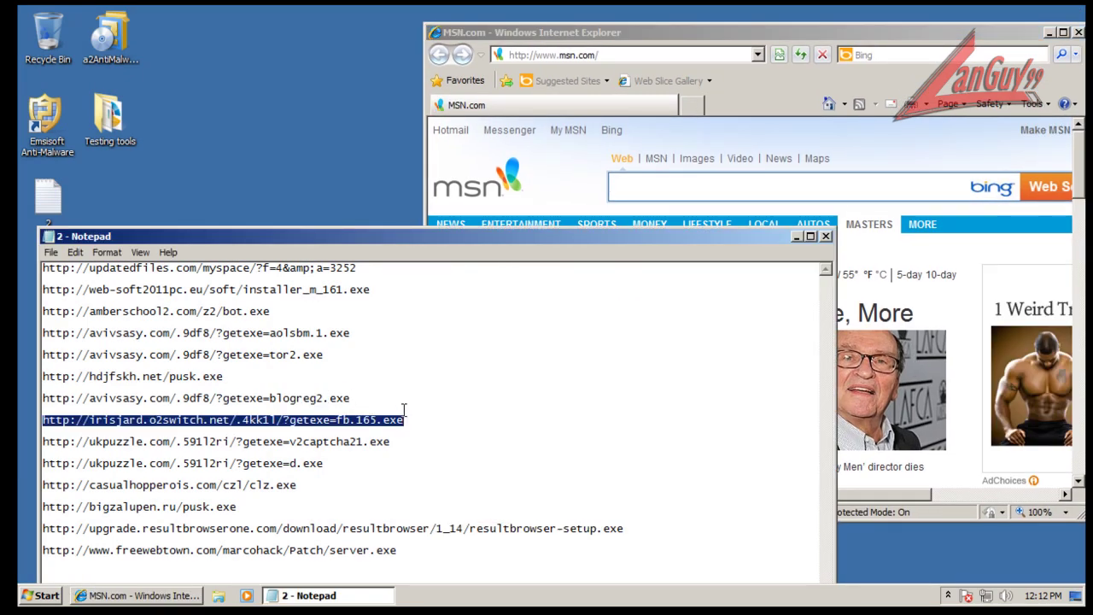
{"action": "left_click", "coordinate": [646, 53]}
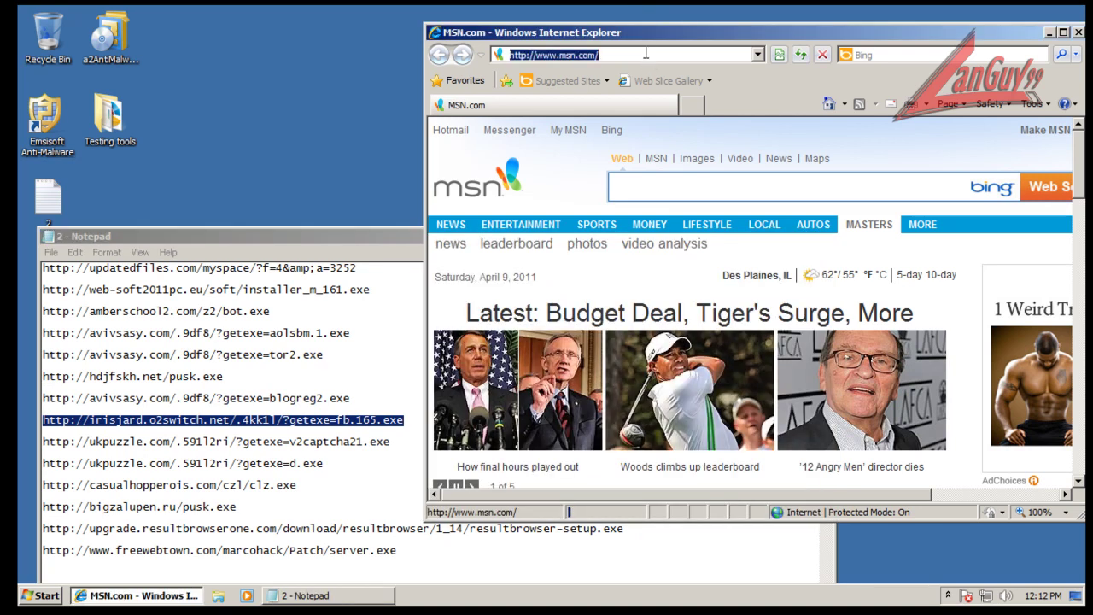
{"action": "key", "text": "ctrl+v"}
{"action": "key", "text": "Return"}
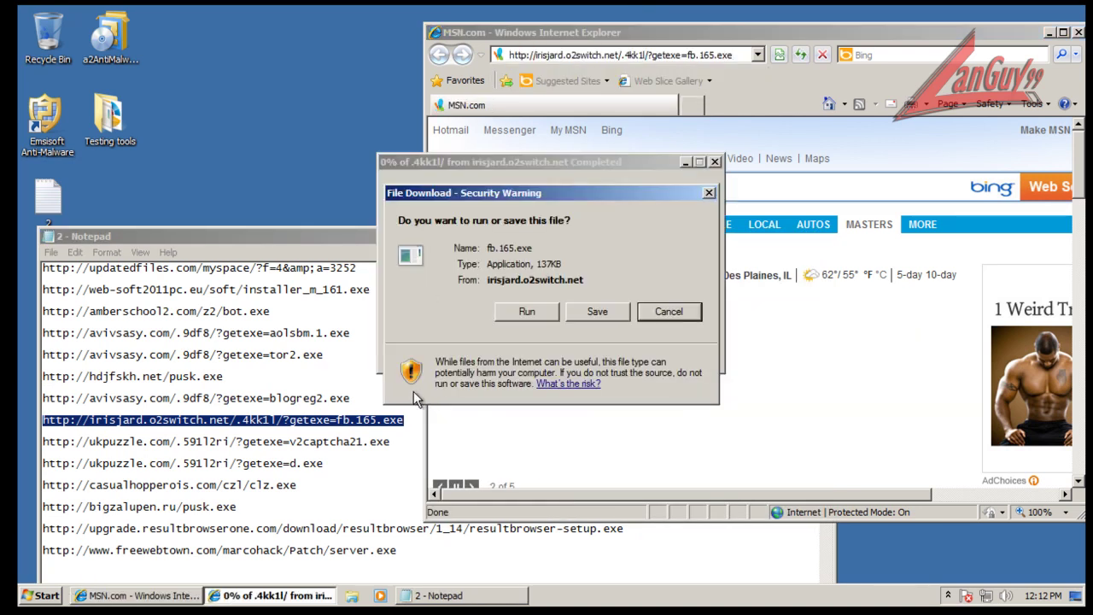
{"action": "left_click", "coordinate": [521, 311]}
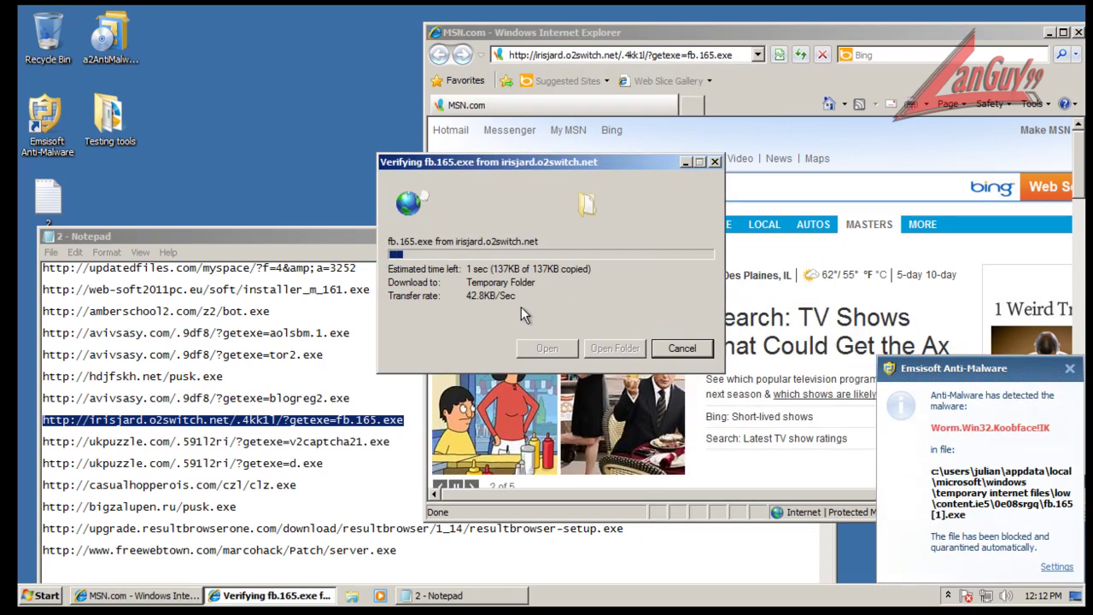
{"action": "left_click", "coordinate": [593, 259]}
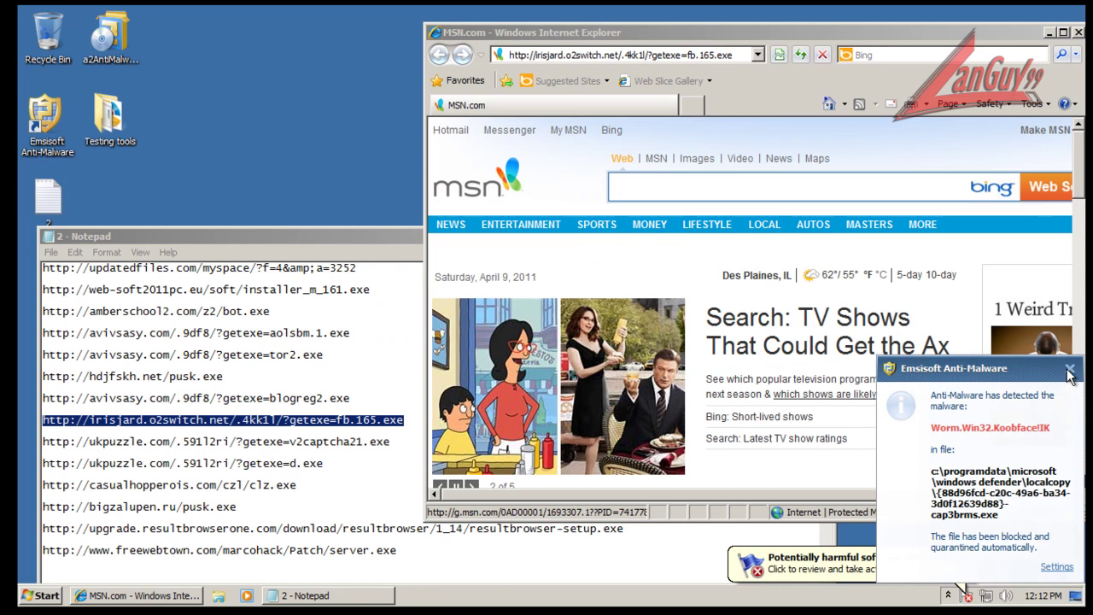
{"action": "left_click", "coordinate": [1068, 375]}
Load the ukpuzzle v2captcha21.exe link in IE and run the download.
{"action": "double_click", "coordinate": [396, 450]}
{"action": "key", "text": "ctrl+c"}
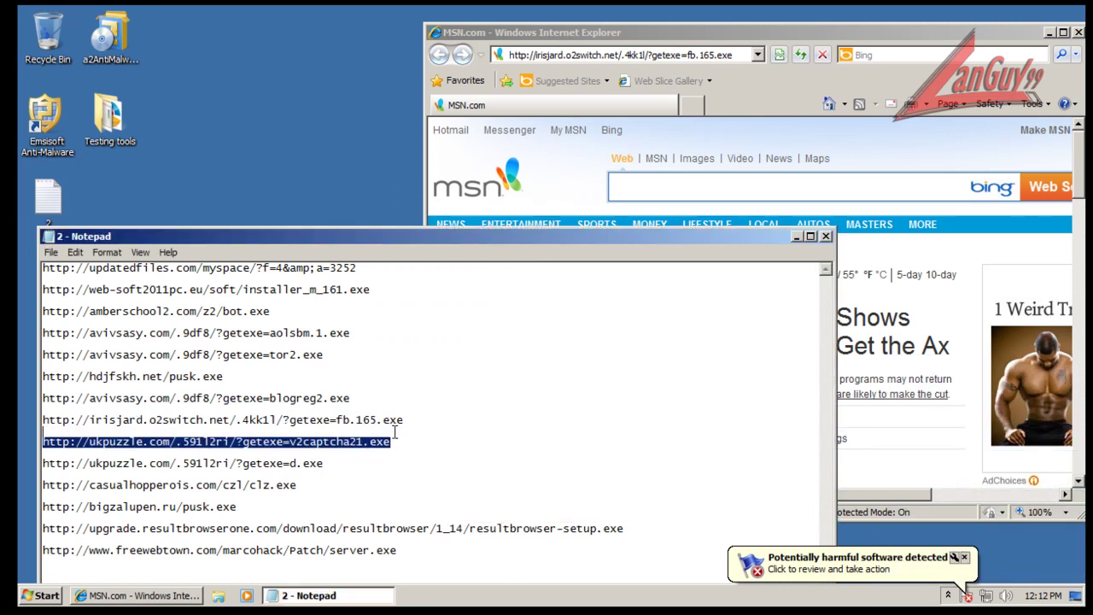
{"action": "left_click", "coordinate": [641, 57]}
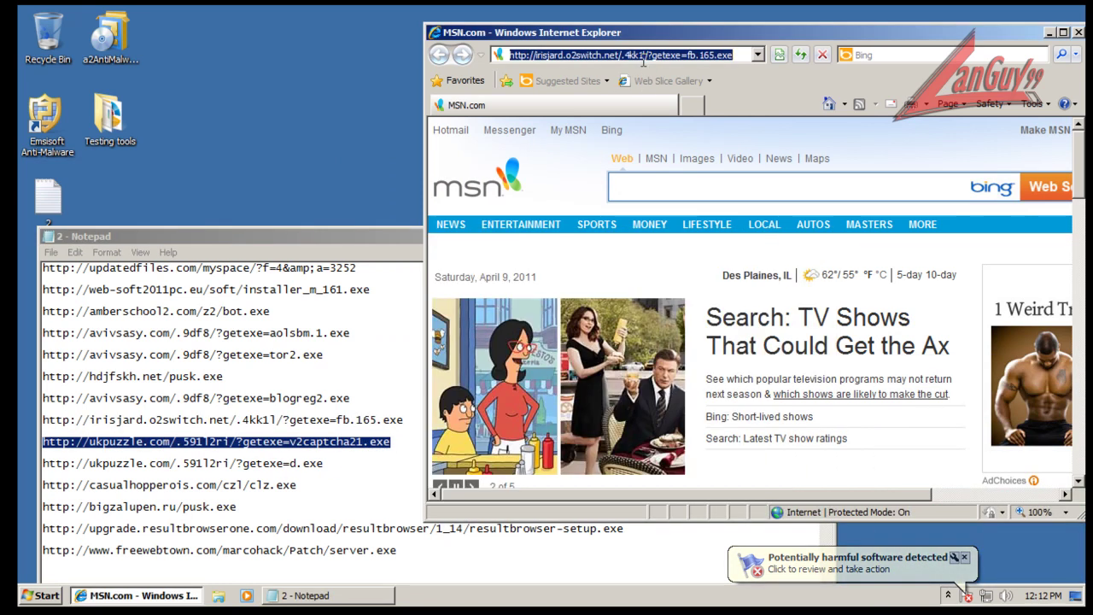
{"action": "key", "text": "ctrl+v"}
{"action": "key", "text": "Return"}
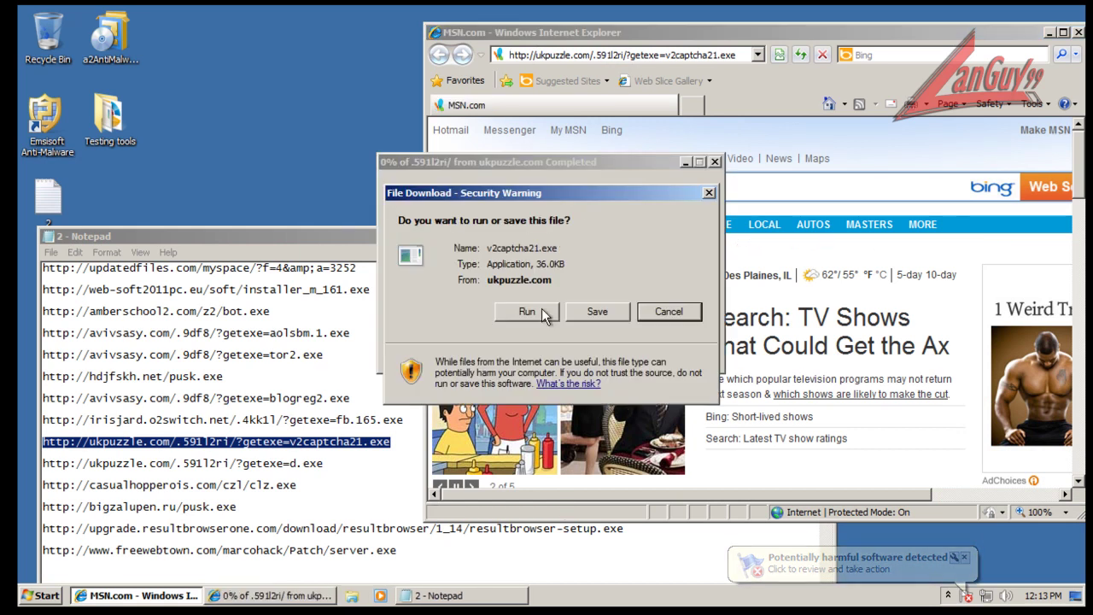
{"action": "left_click", "coordinate": [537, 305]}
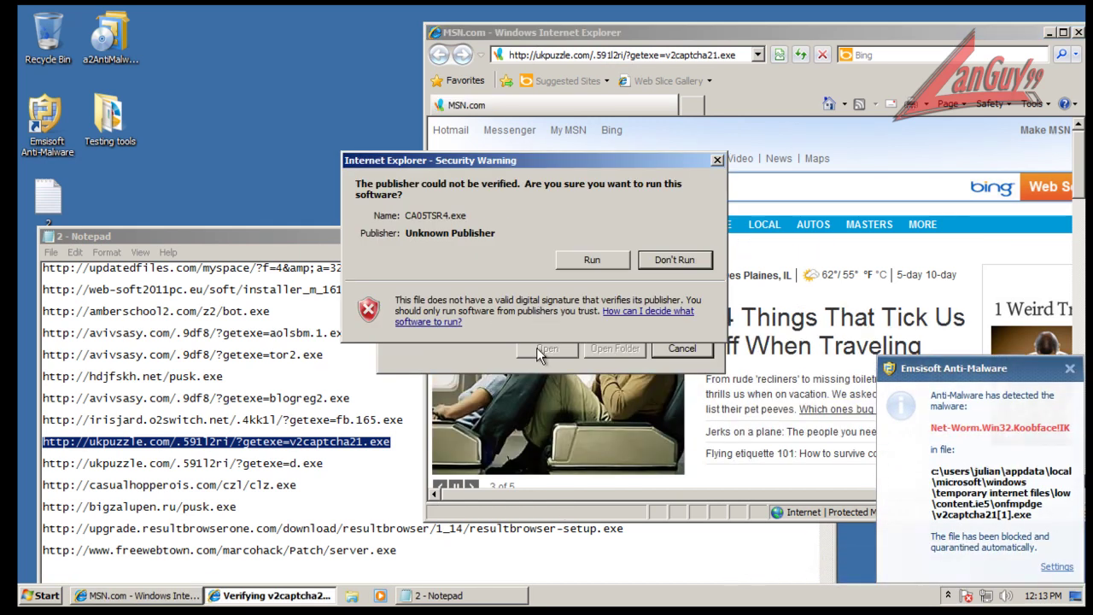
{"action": "left_click", "coordinate": [584, 256]}
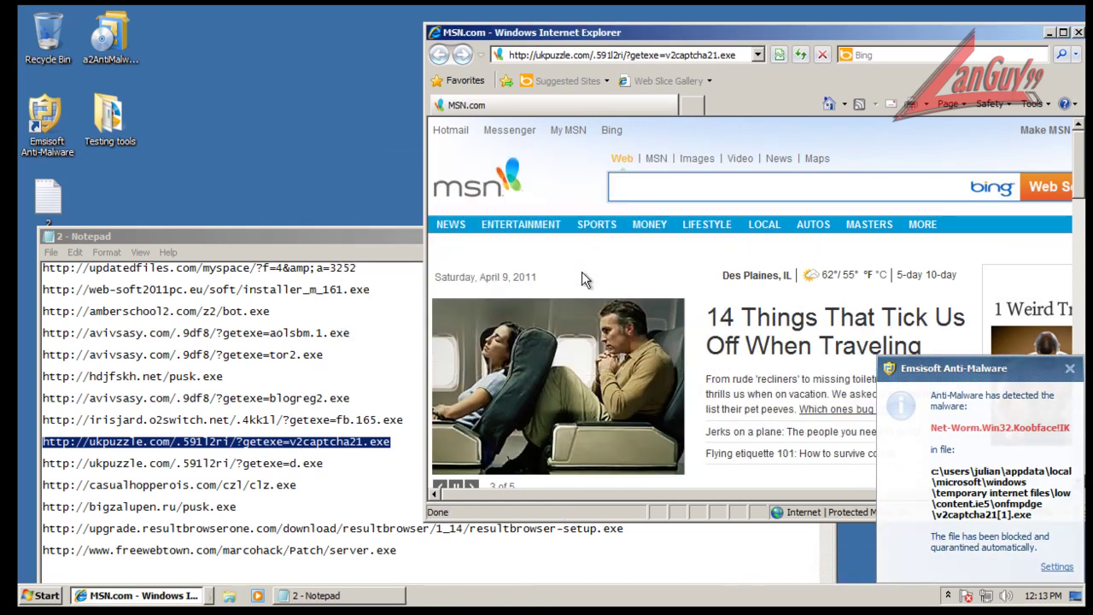
Load the ukpuzzle getexe=d.exe link and run the downloaded d.exe.
{"action": "left_click", "coordinate": [329, 459]}
{"action": "key", "text": "shift+Home"}
{"action": "key", "text": "ctrl+c"}
{"action": "left_click", "coordinate": [730, 56]}
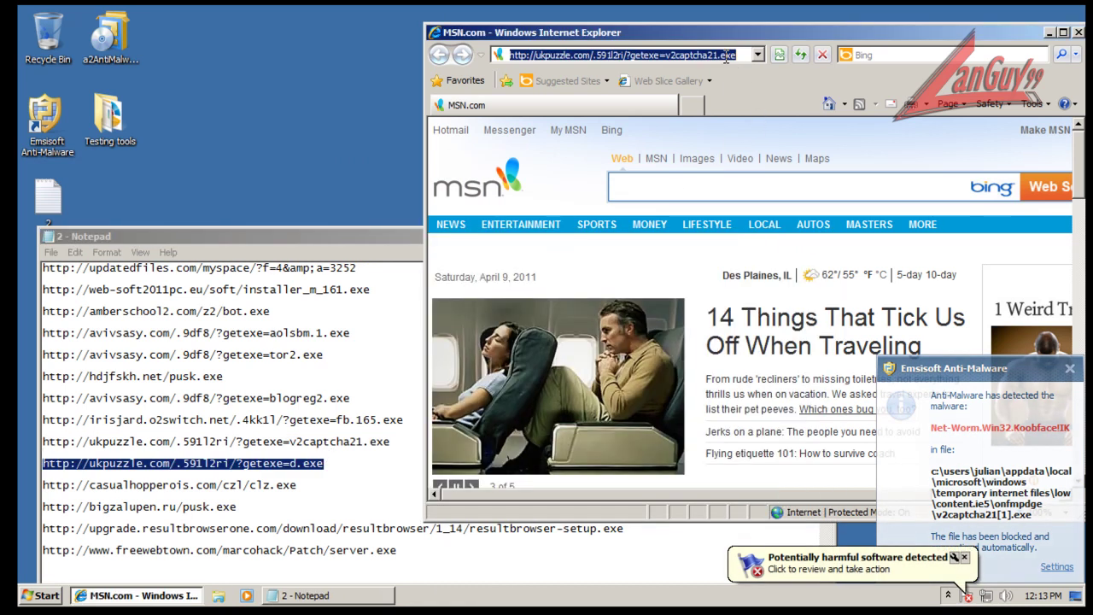
{"action": "key", "text": "ctrl+v"}
{"action": "key", "text": "Return"}
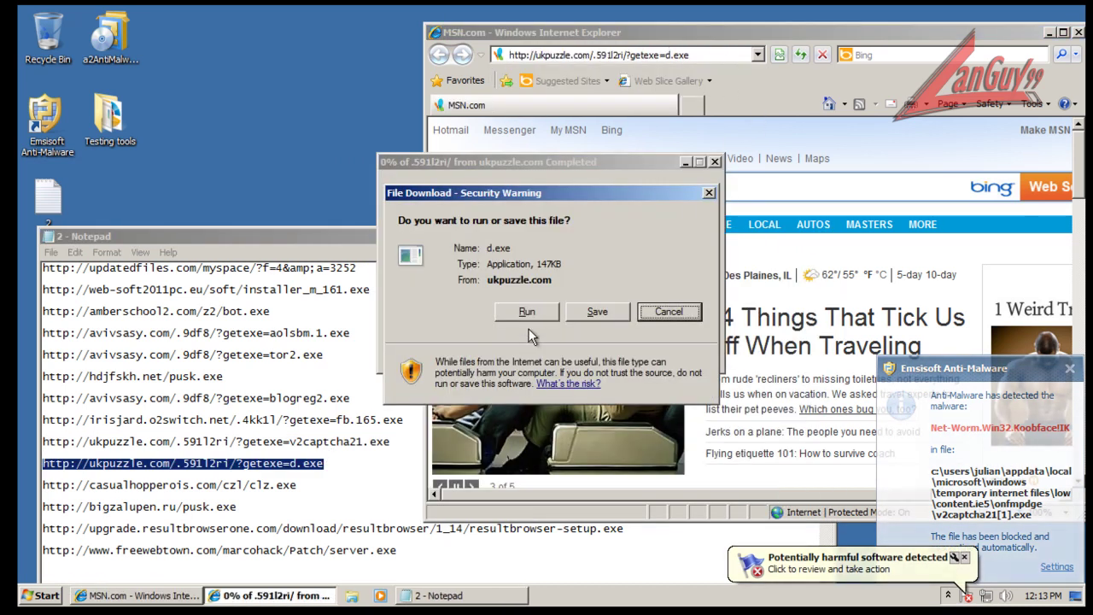
{"action": "left_click", "coordinate": [546, 313]}
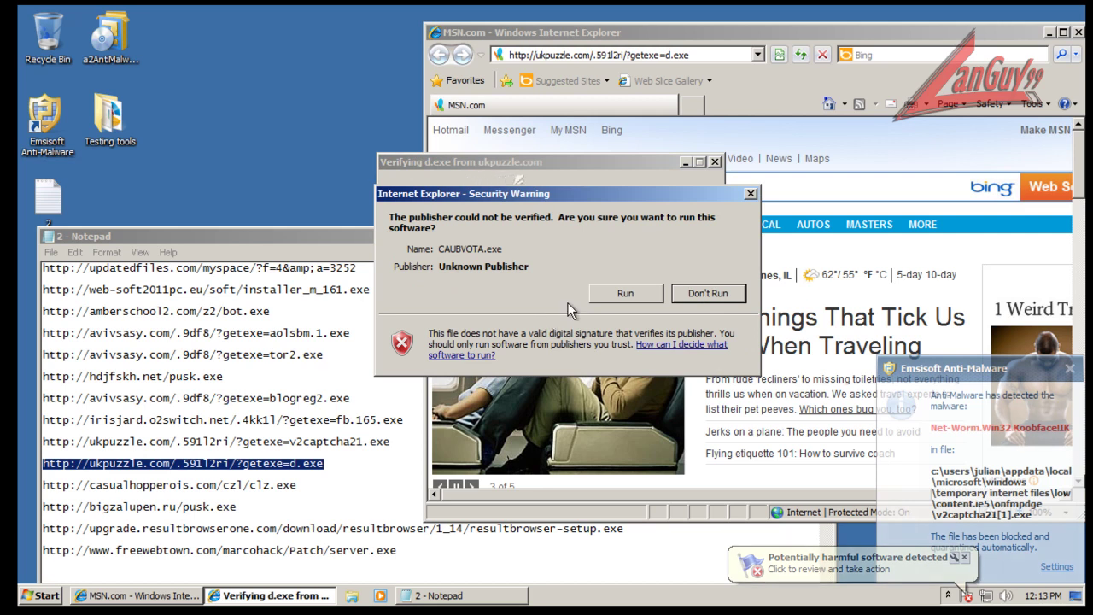
{"action": "left_click", "coordinate": [623, 293]}
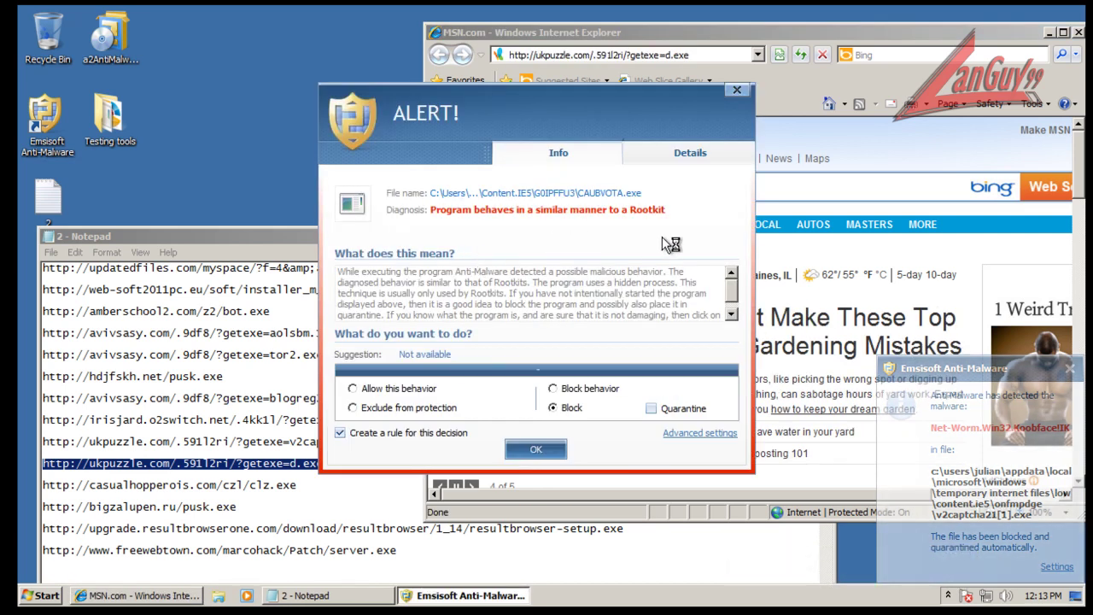
Read the CAUBVOTA.exe rootkit alert's explanation and file details, then return to its basic information.
{"action": "scroll", "coordinate": [740, 301], "scroll_direction": "down", "scroll_amount": 1}
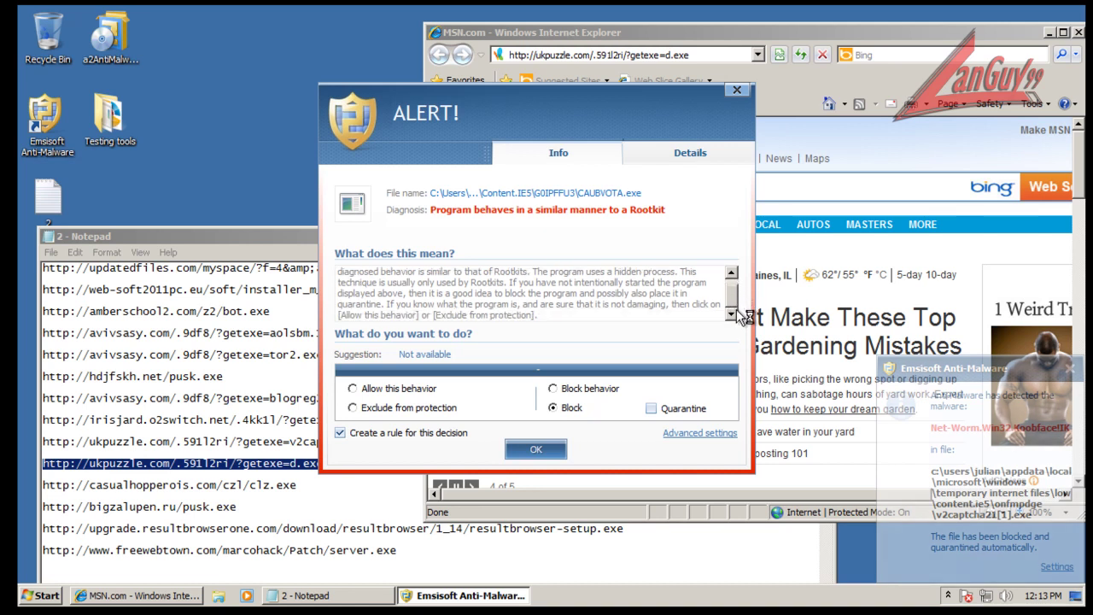
{"action": "scroll", "coordinate": [738, 290], "scroll_direction": "up", "scroll_amount": 1}
{"action": "scroll", "coordinate": [741, 307], "scroll_direction": "down", "scroll_amount": 1}
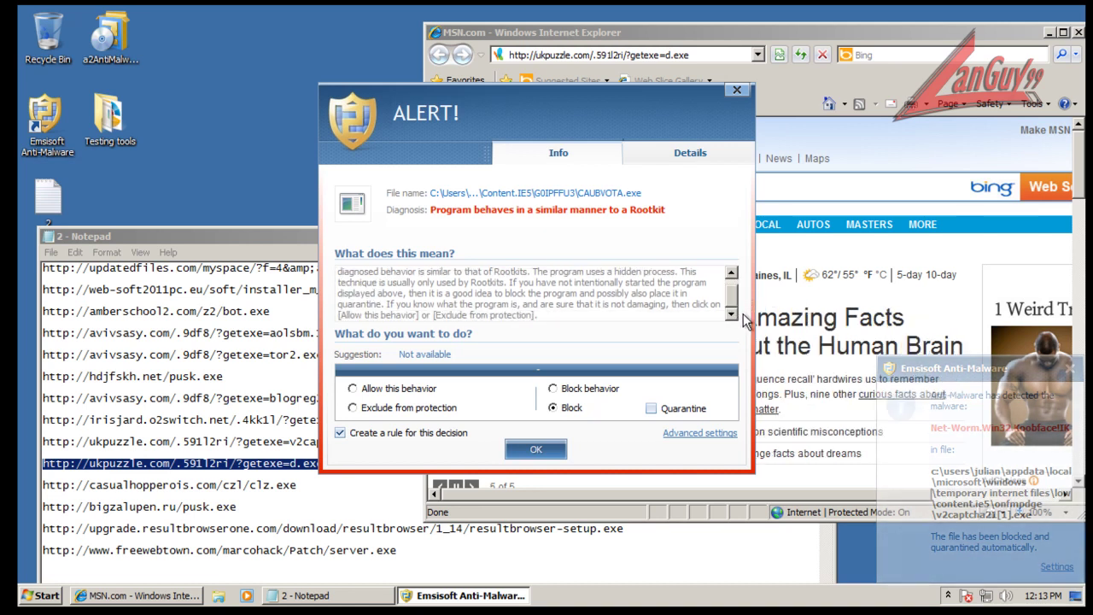
{"action": "left_click", "coordinate": [665, 152]}
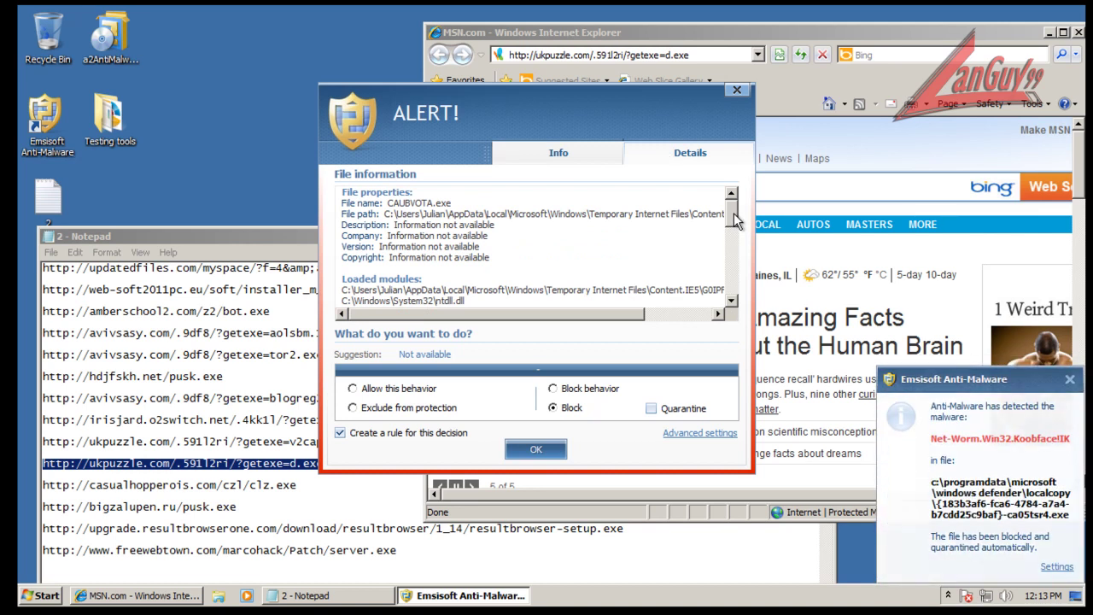
{"action": "left_click_drag", "start_coordinate": [734, 220], "coordinate": [735, 198]}
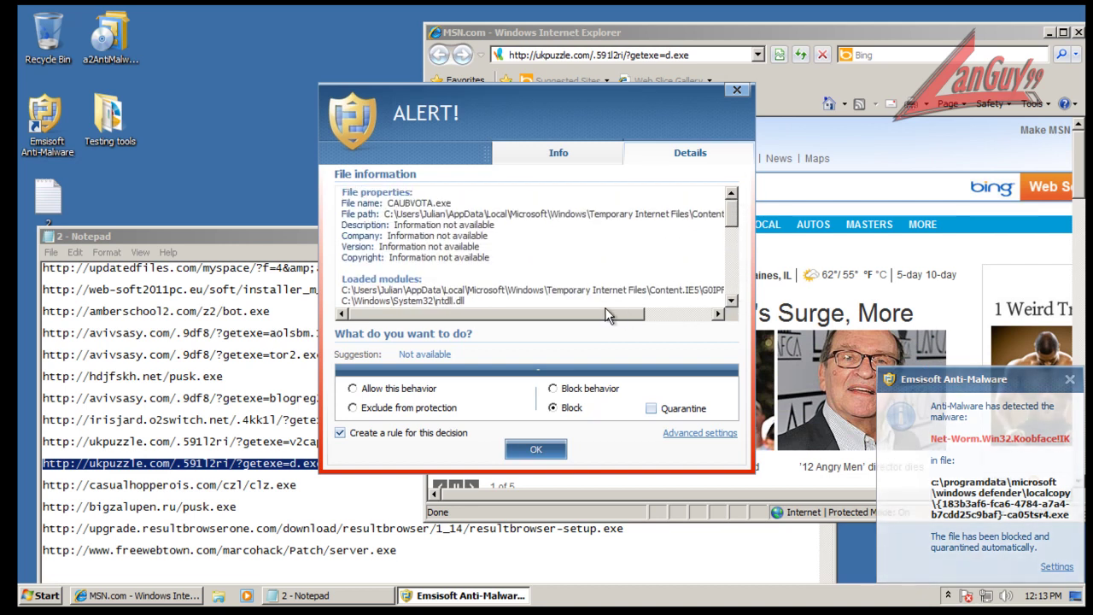
{"action": "left_click_drag", "start_coordinate": [586, 316], "coordinate": [528, 319]}
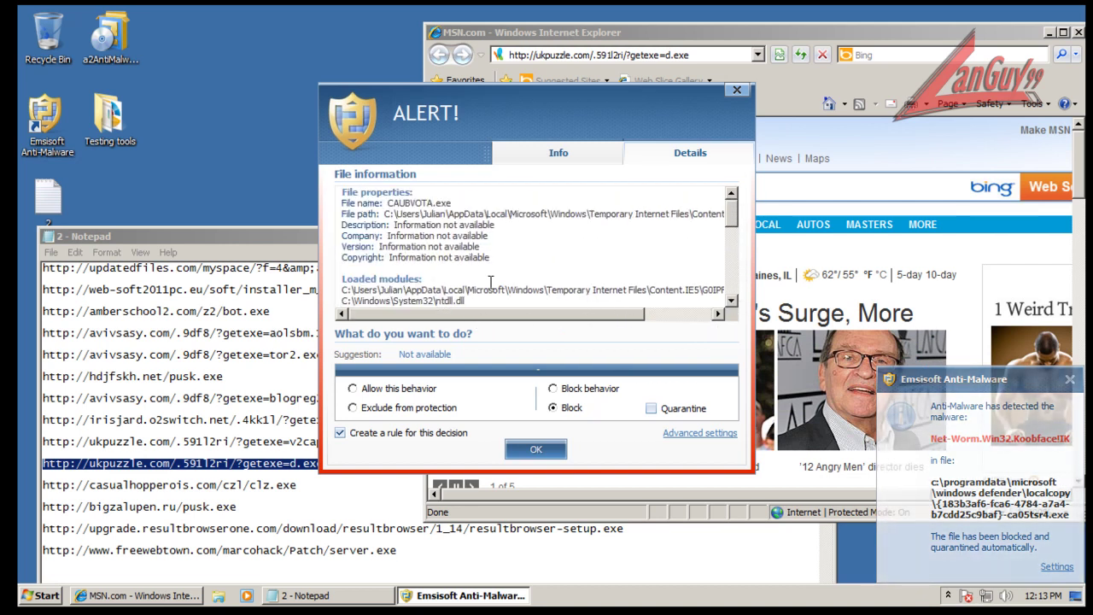
{"action": "left_click", "coordinate": [577, 152]}
Confirm the CAUBVOTA.exe alert decision and load the casualhopperois.com clz.exe link in Internet Explorer.
{"action": "left_click", "coordinate": [536, 449]}
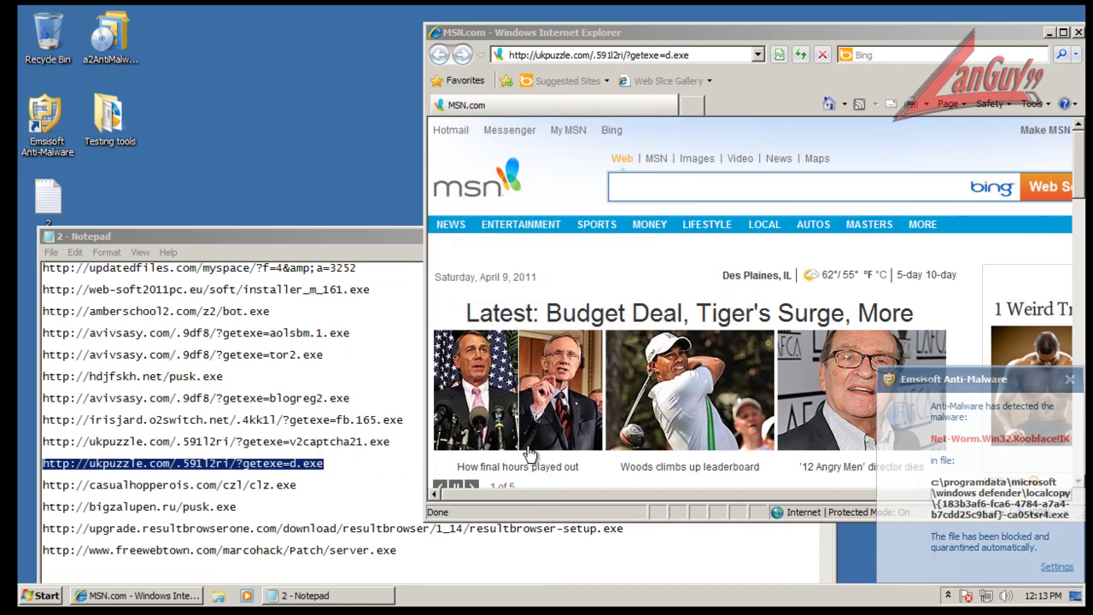
{"action": "left_click", "coordinate": [305, 483]}
{"action": "key", "text": "shift+Home"}
{"action": "key", "text": "ctrl+c"}
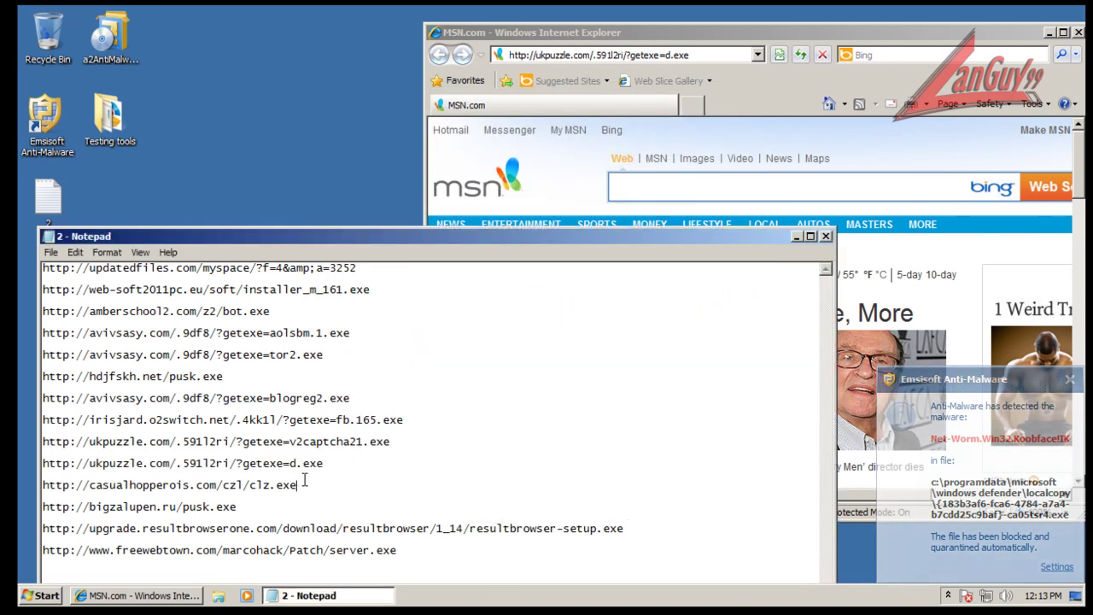
{"action": "left_click", "coordinate": [702, 55]}
{"action": "key", "text": "ctrl+a"}
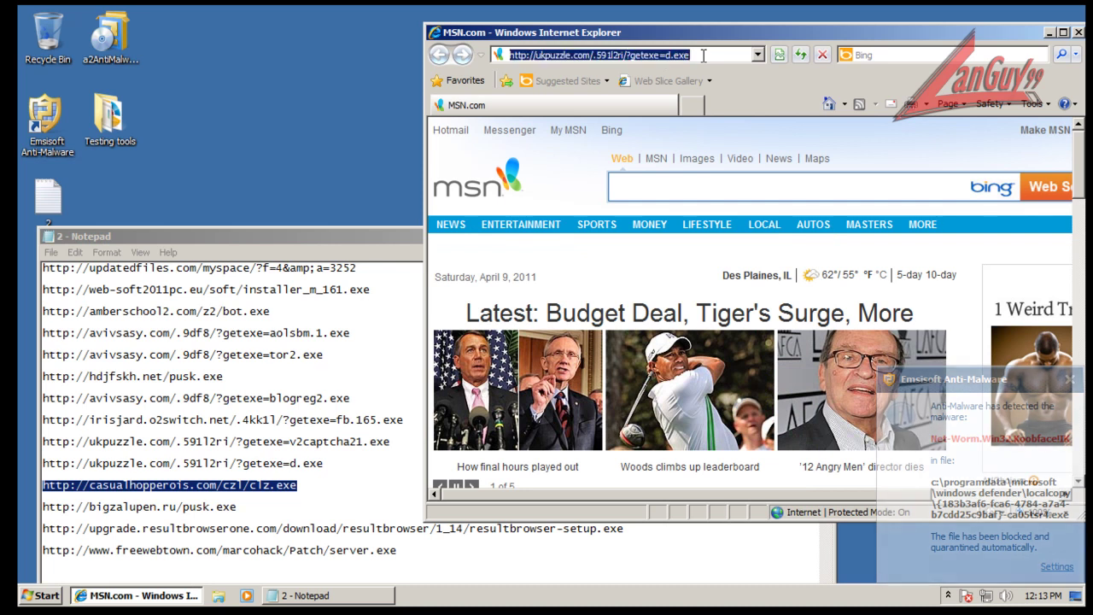
{"action": "key", "text": "ctrl+v"}
{"action": "key", "text": "Return"}
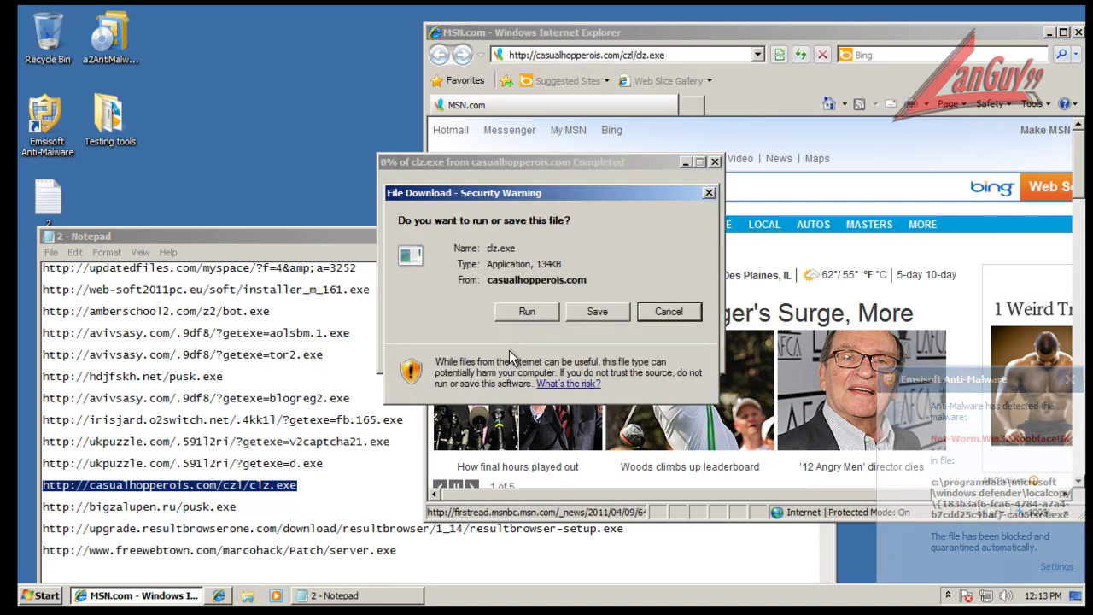
Run clz.exe despite the unverified publisher and dismiss the invalid application error.
{"action": "left_click", "coordinate": [543, 312]}
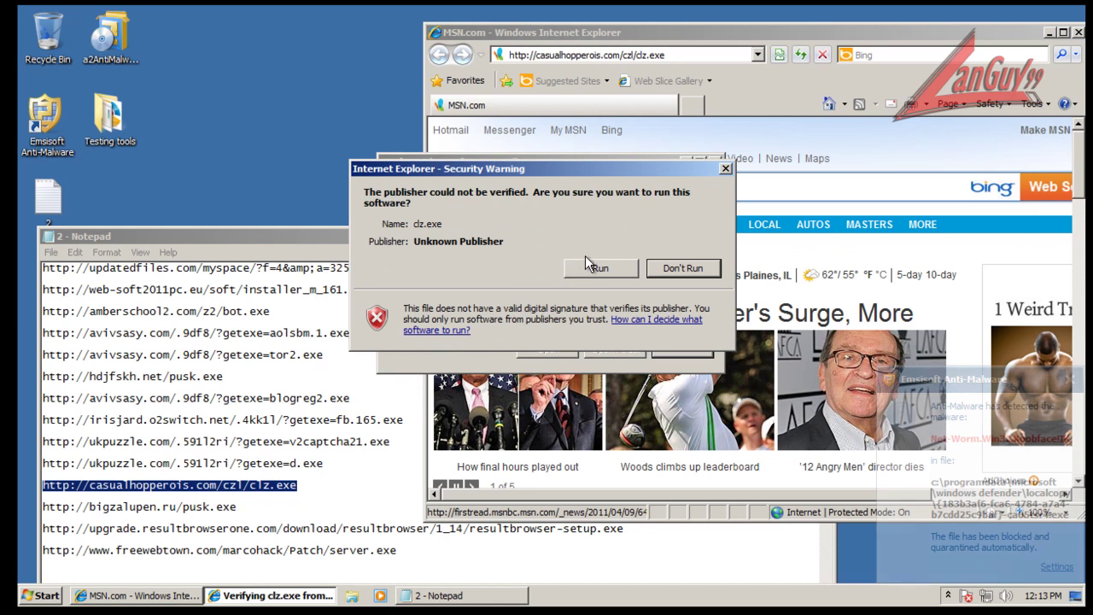
{"action": "left_click", "coordinate": [590, 265]}
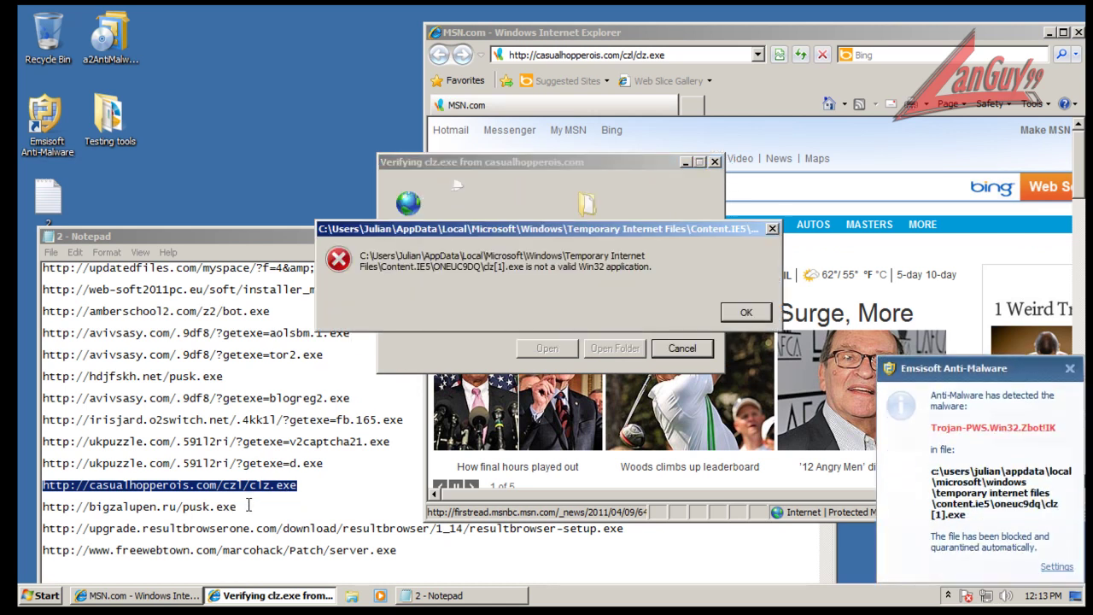
{"action": "left_click", "coordinate": [751, 312]}
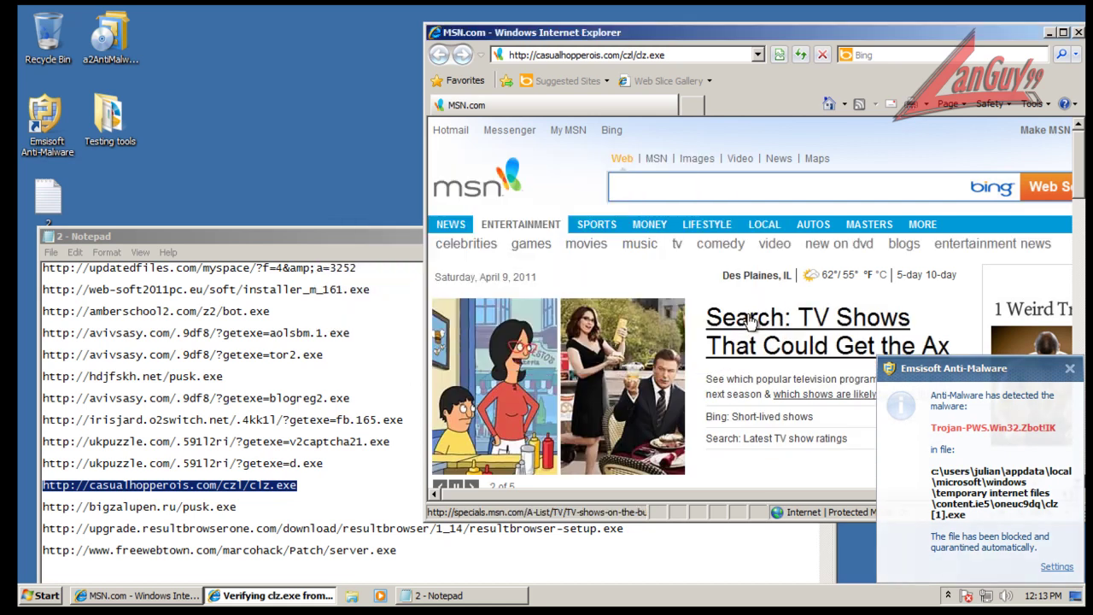
{"action": "left_click", "coordinate": [273, 521]}
Load the bigzalupen.ru pusk.exe link in Internet Explorer.
{"action": "double_click", "coordinate": [249, 497]}
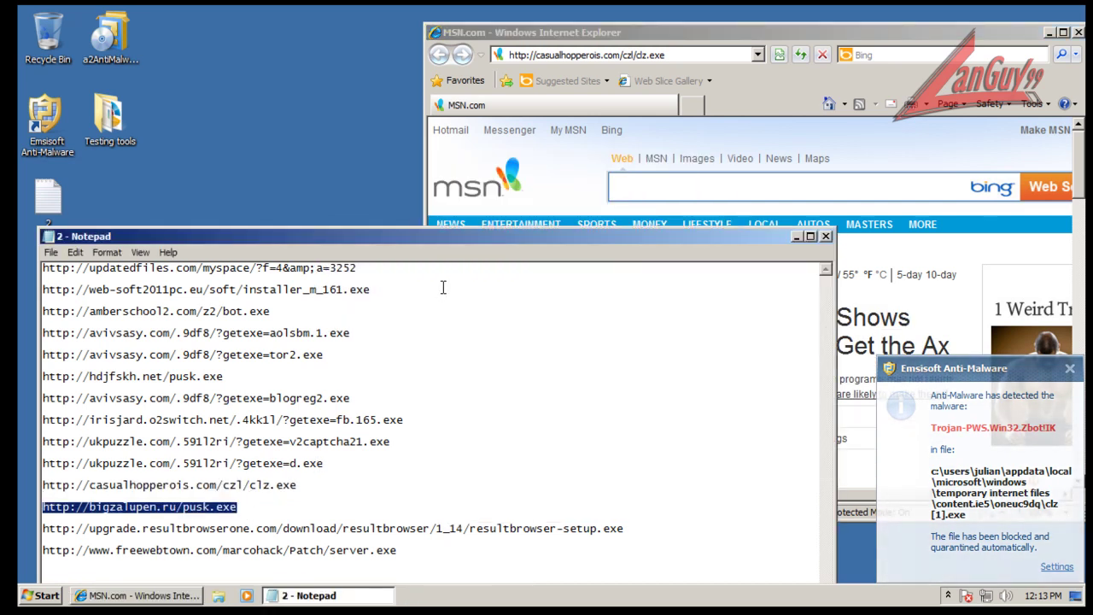
{"action": "key", "text": "ctrl+c"}
{"action": "left_click", "coordinate": [636, 54]}
{"action": "key", "text": "ctrl+v"}
{"action": "key", "text": "Return"}
Run pusk.exe despite the unverified publisher and block the resulting Emsisoft alert.
{"action": "left_click", "coordinate": [528, 312]}
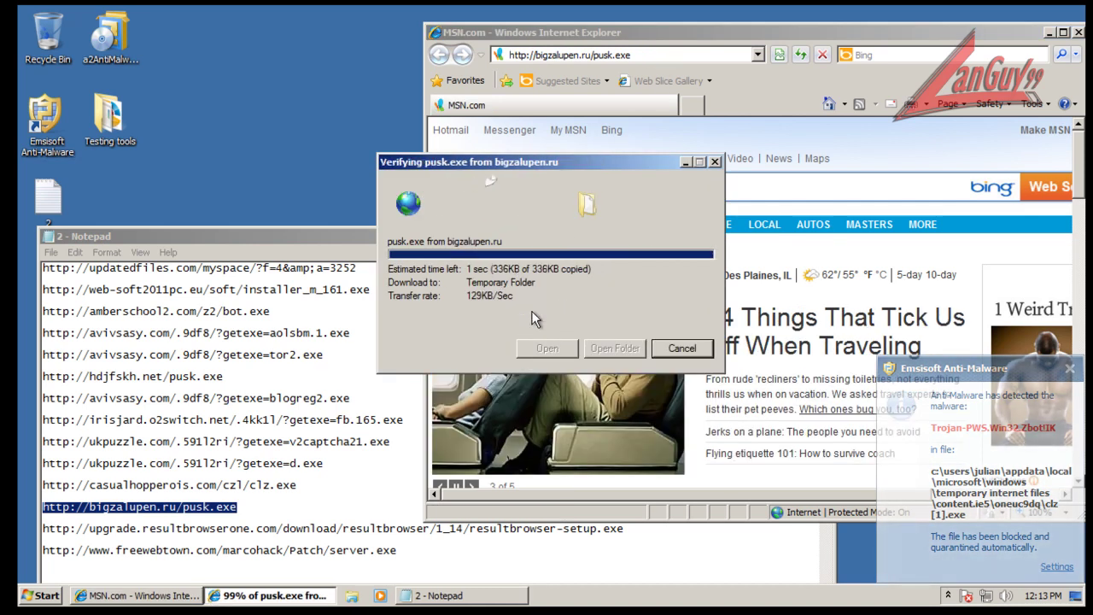
{"action": "left_click", "coordinate": [628, 283]}
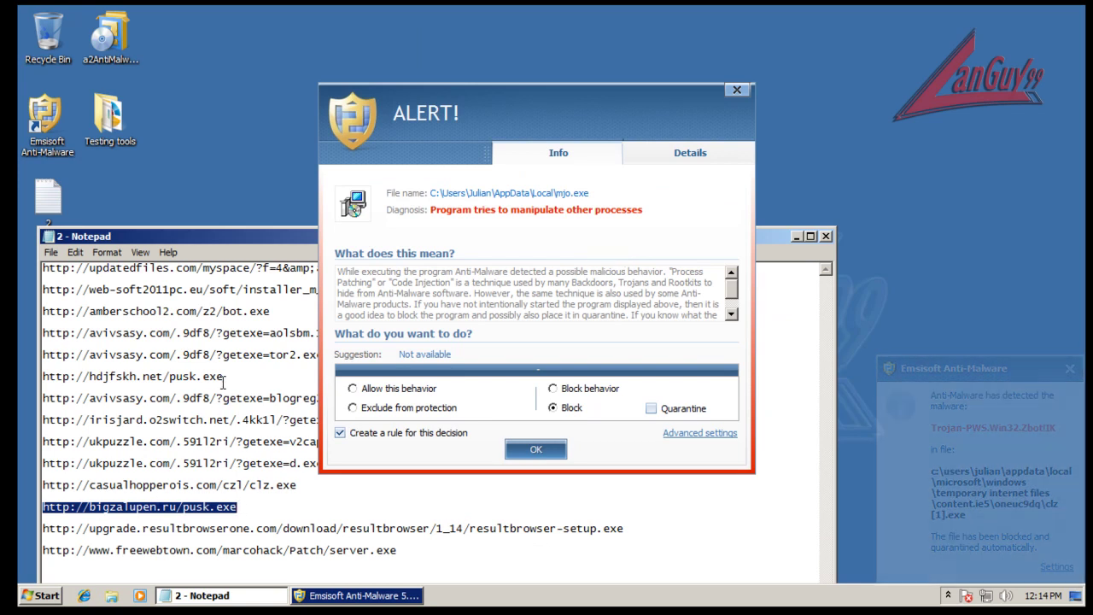
{"action": "left_click", "coordinate": [540, 444]}
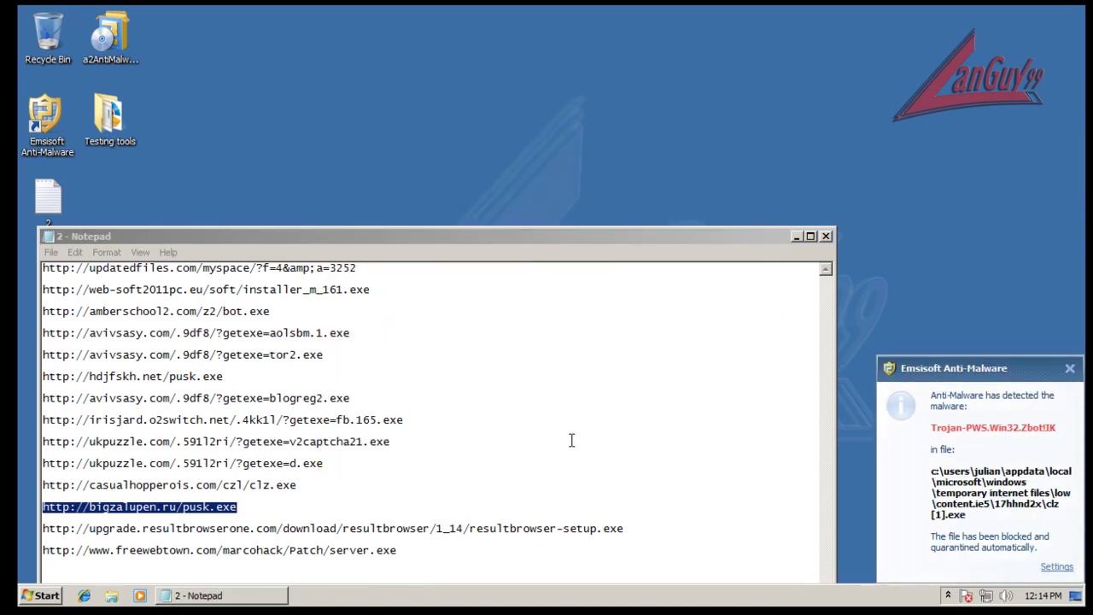
Relaunch Internet Explorer on its home page and move the window to the right.
{"action": "left_click", "coordinate": [84, 595]}
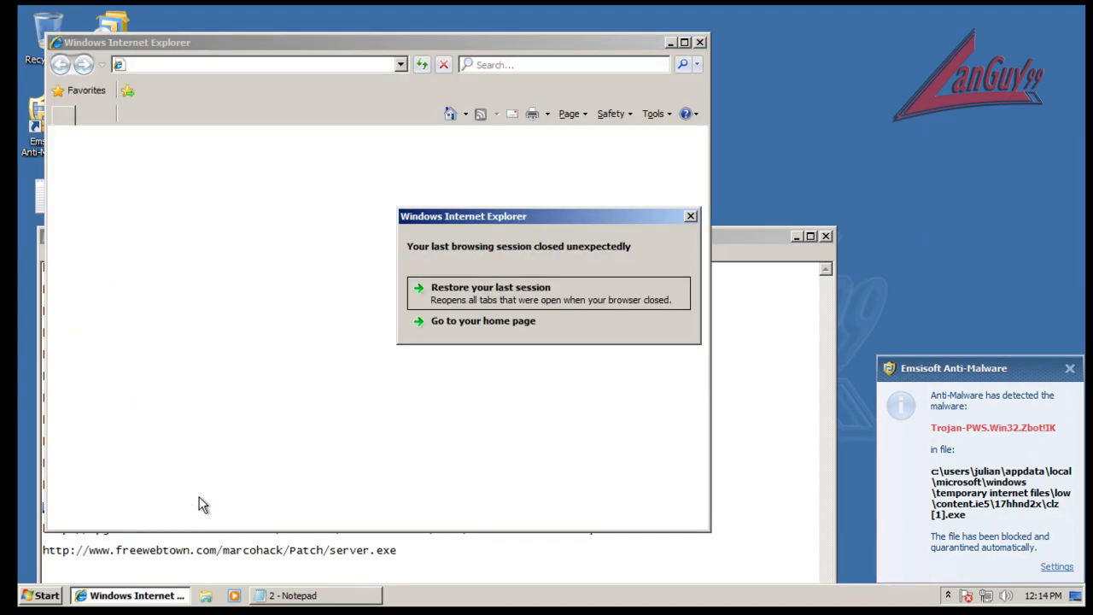
{"action": "left_click", "coordinate": [483, 321]}
{"action": "left_click_drag", "start_coordinate": [598, 41], "coordinate": [961, 38]}
Load the freewebtown.com server.exe link in Internet Explorer.
{"action": "left_click", "coordinate": [416, 523]}
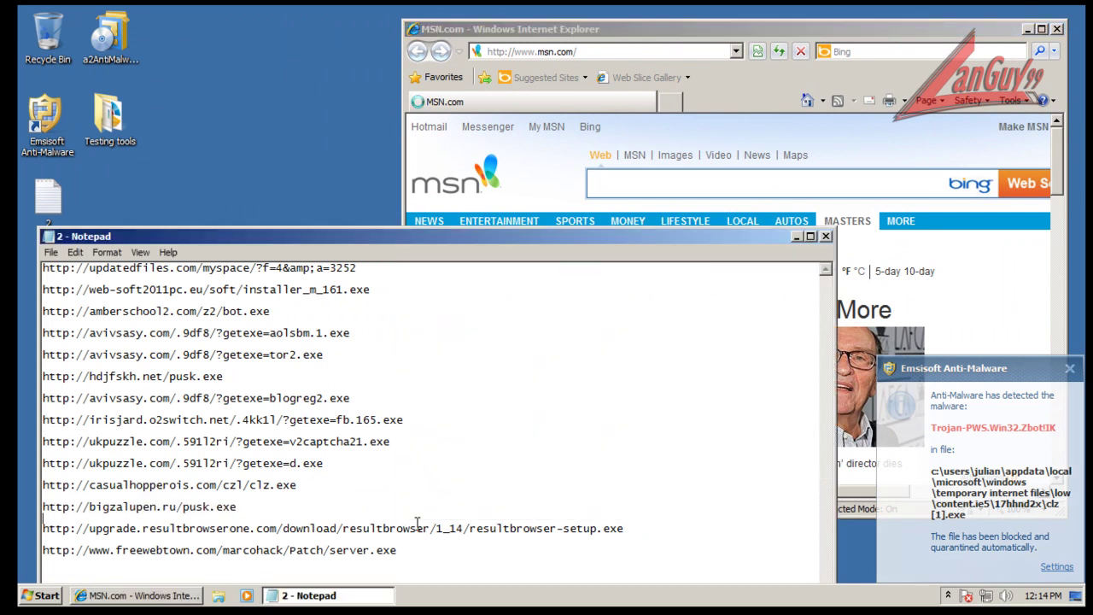
{"action": "left_click_drag", "start_coordinate": [549, 534], "coordinate": [412, 530]}
{"action": "left_click", "coordinate": [405, 550]}
{"action": "key", "text": "shift+Home"}
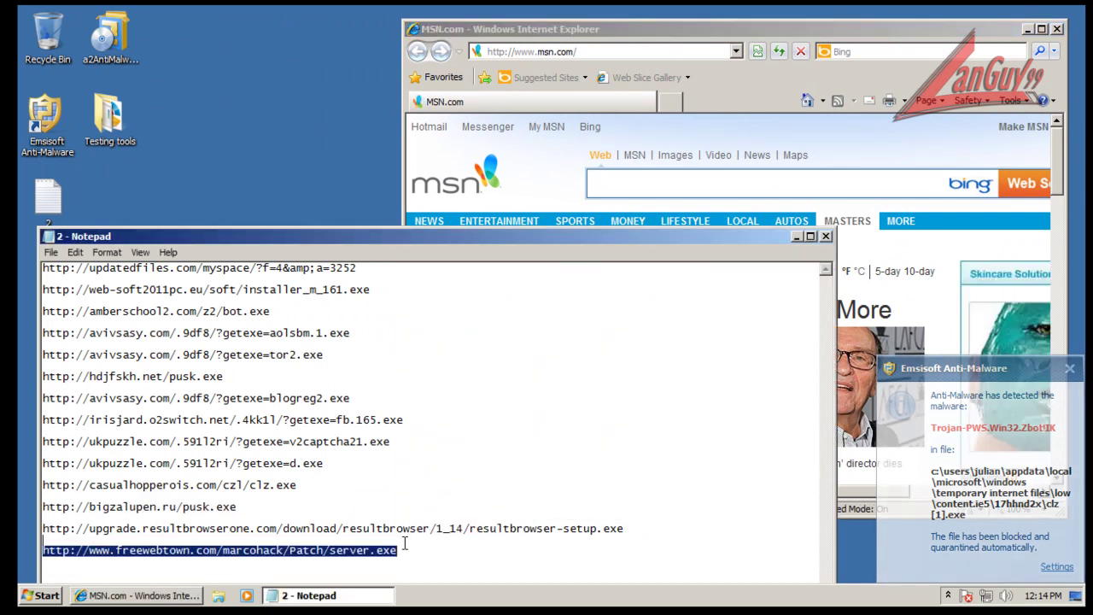
{"action": "left_click", "coordinate": [696, 51]}
{"action": "key", "text": "ctrl+v"}
{"action": "key", "text": "Return"}
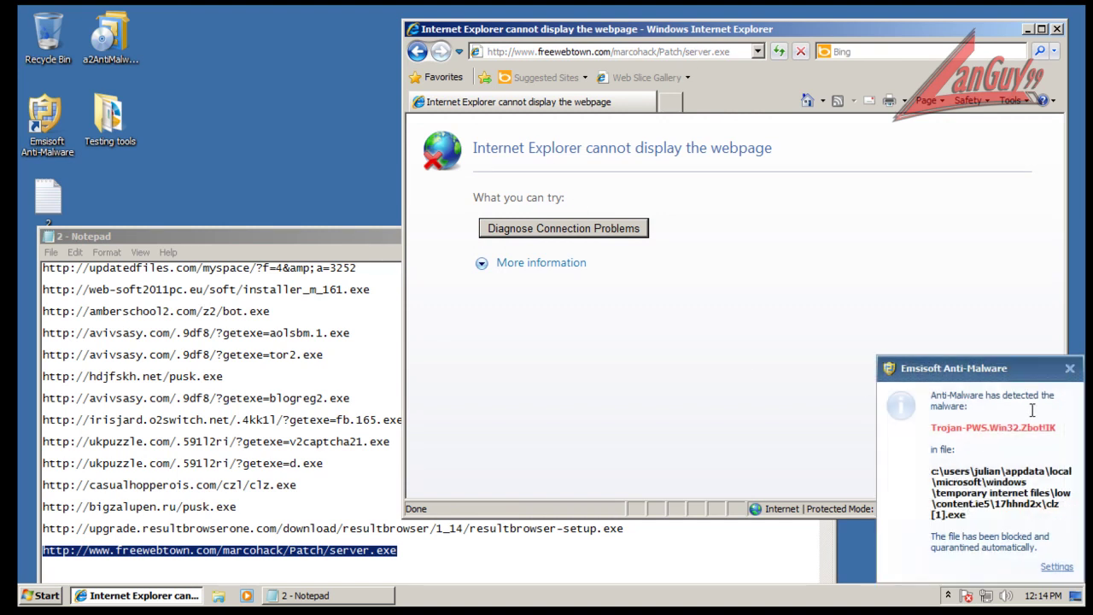
Dismiss Emsisoft's malware-detected and connection-blocked notifications, then close Notepad and the browser.
{"action": "left_click", "coordinate": [1070, 368]}
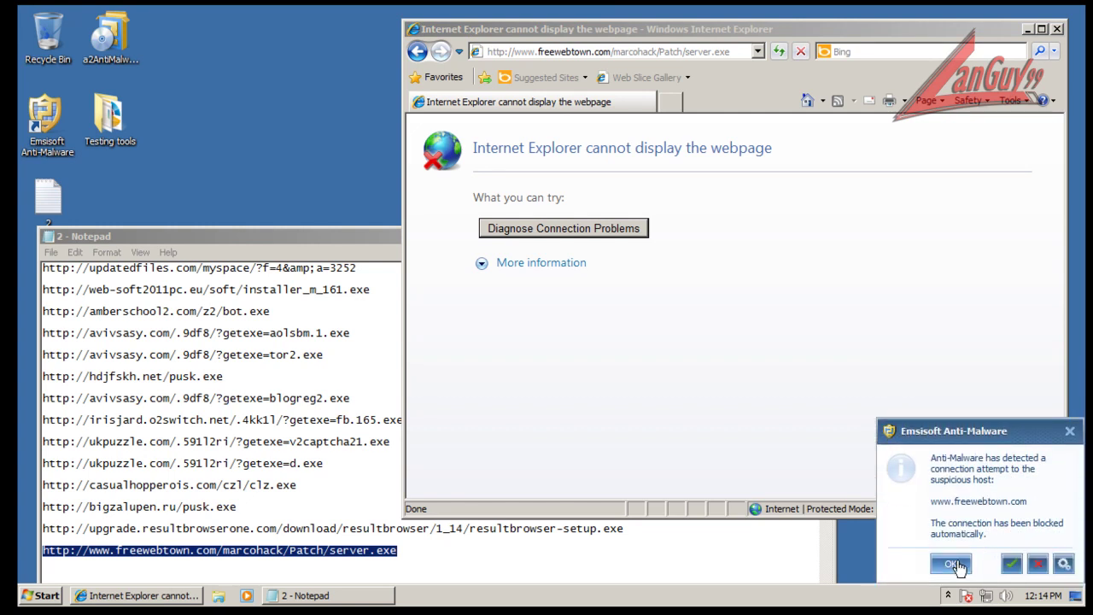
{"action": "left_click", "coordinate": [950, 564]}
{"action": "left_click", "coordinate": [390, 244]}
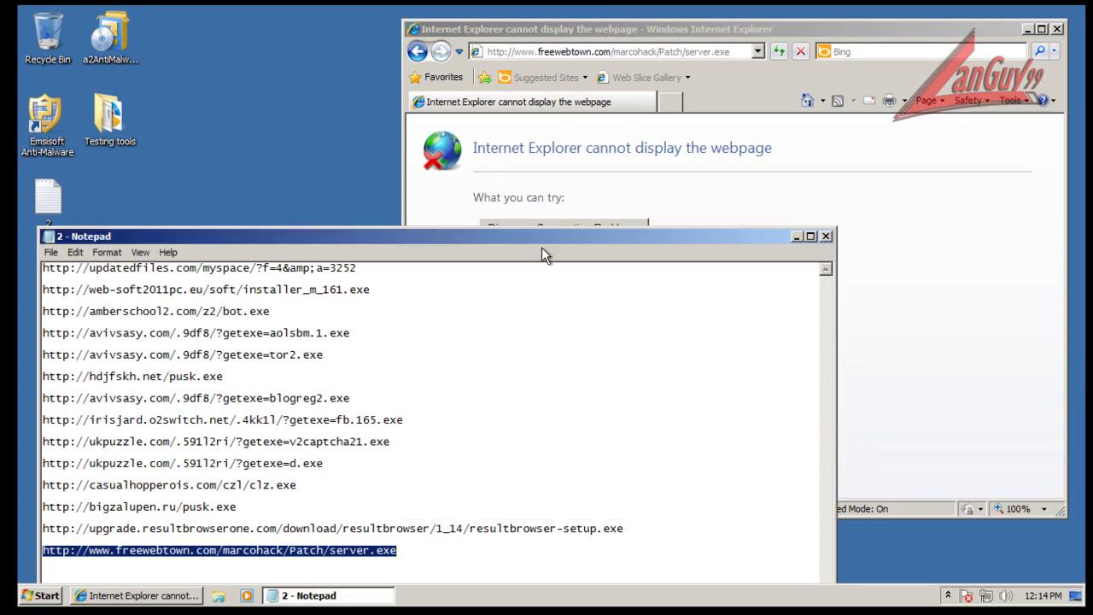
{"action": "left_click", "coordinate": [825, 237]}
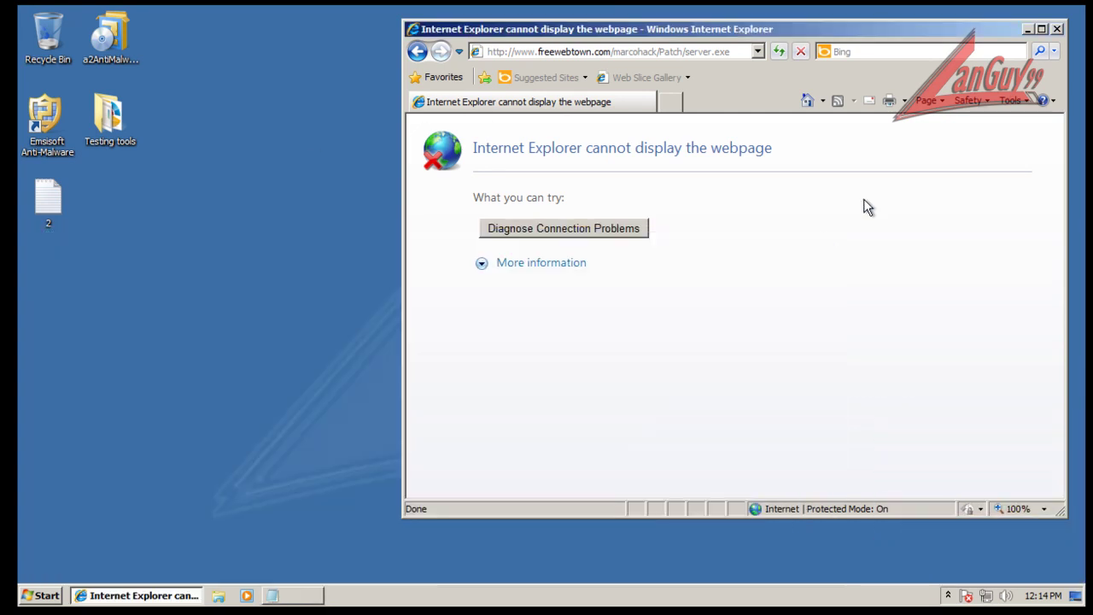
{"action": "left_click", "coordinate": [1056, 30]}
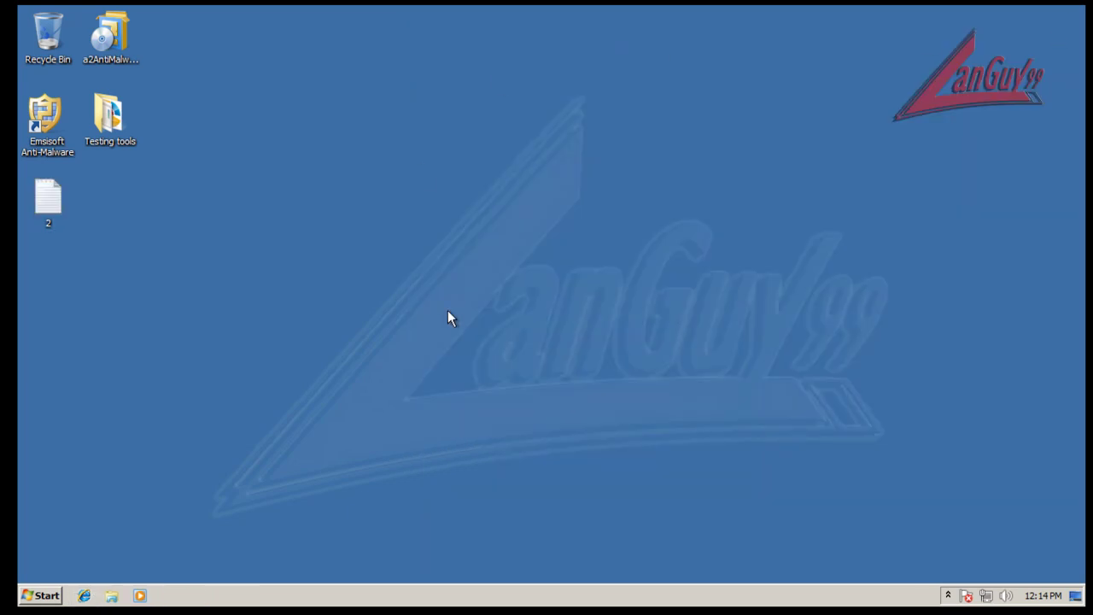
Check the running processes in Task Manager, then close it.
{"action": "right_click", "coordinate": [486, 605]}
{"action": "left_click", "coordinate": [528, 557]}
{"action": "left_click_drag", "start_coordinate": [354, 20], "coordinate": [546, 42]}
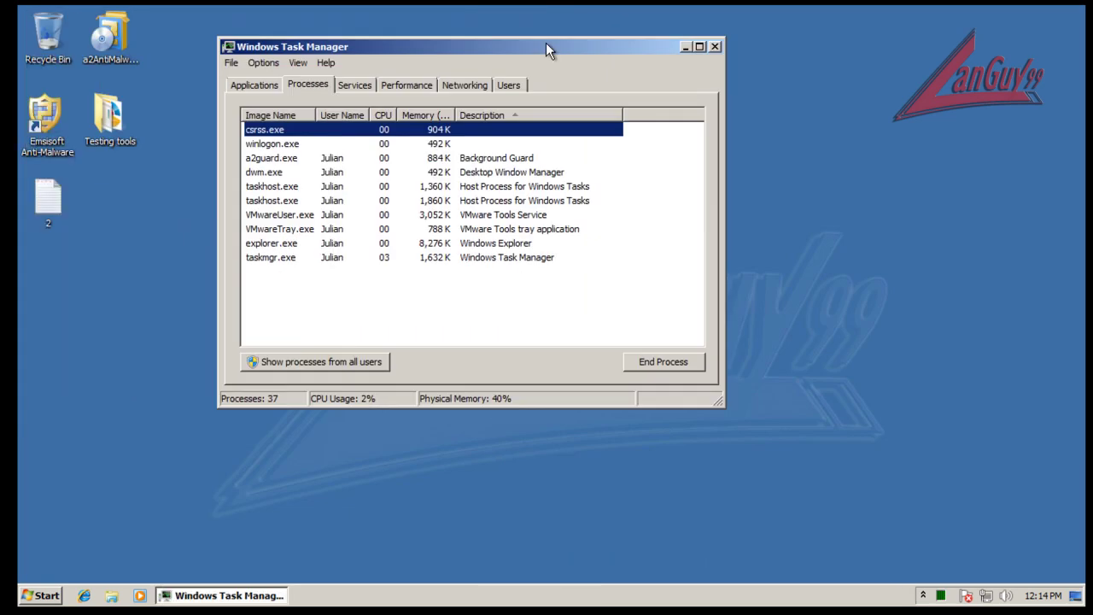
{"action": "left_click", "coordinate": [716, 48]}
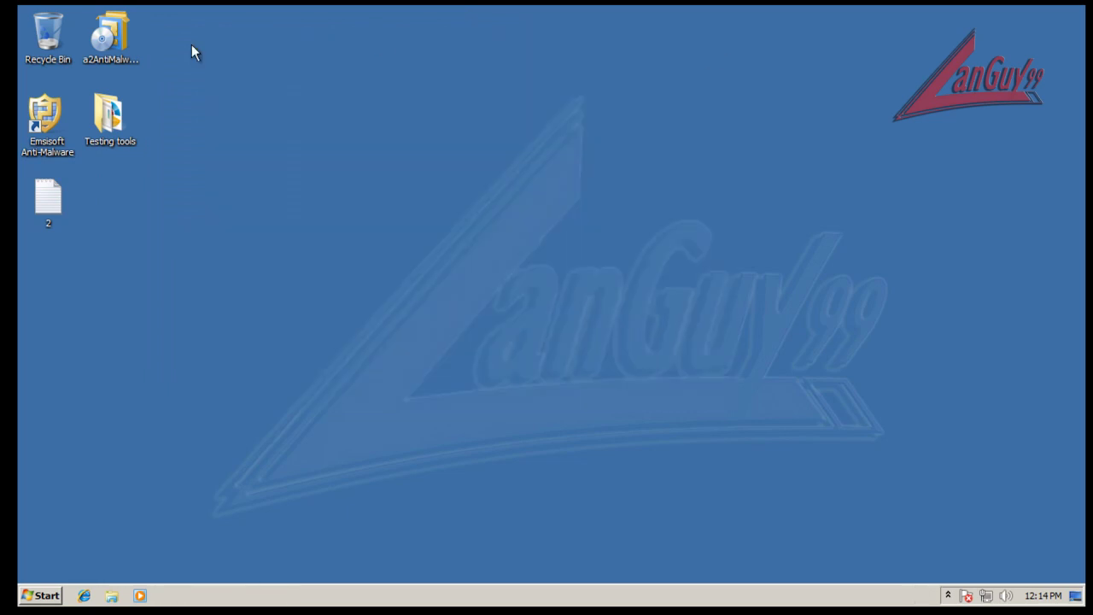
Launch CCleaner from the Testing tools > ccleaner folder.
{"action": "double_click", "coordinate": [107, 117]}
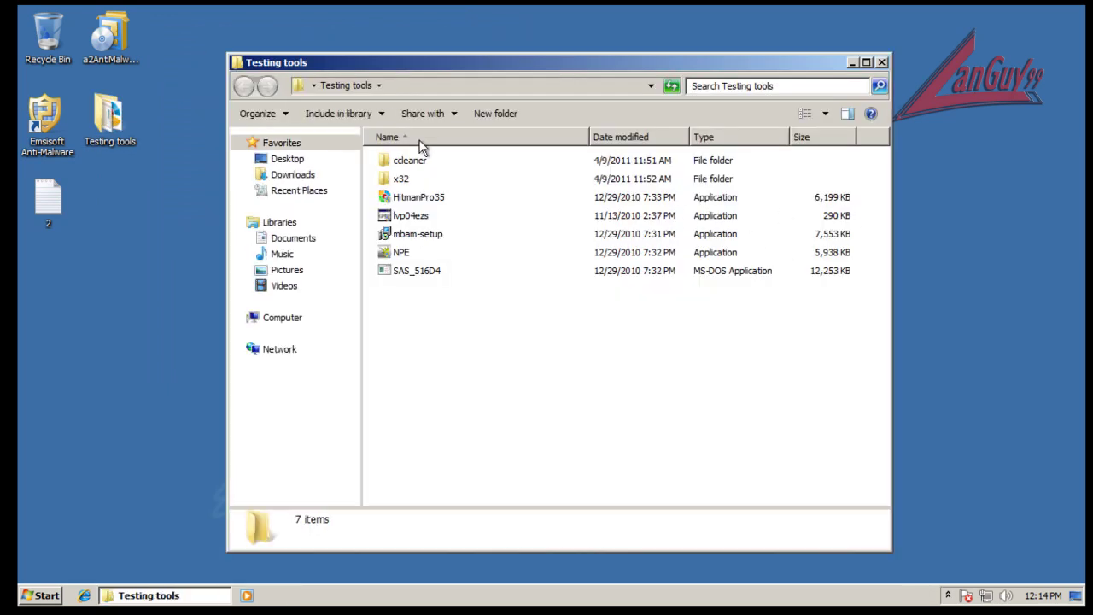
{"action": "left_click", "coordinate": [419, 165]}
{"action": "double_click", "coordinate": [420, 165]}
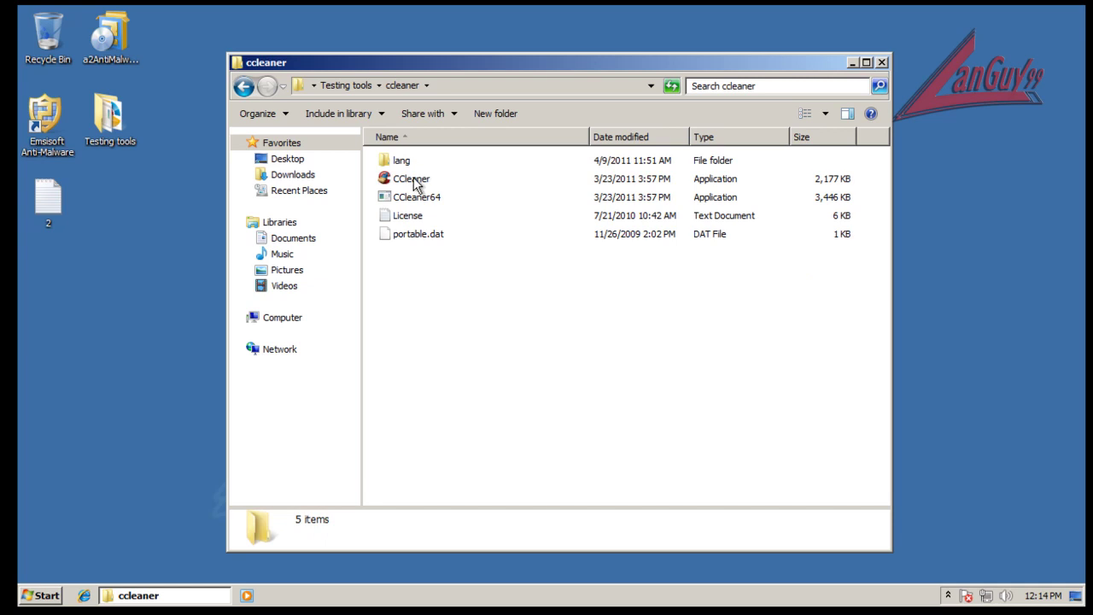
{"action": "left_click", "coordinate": [415, 179]}
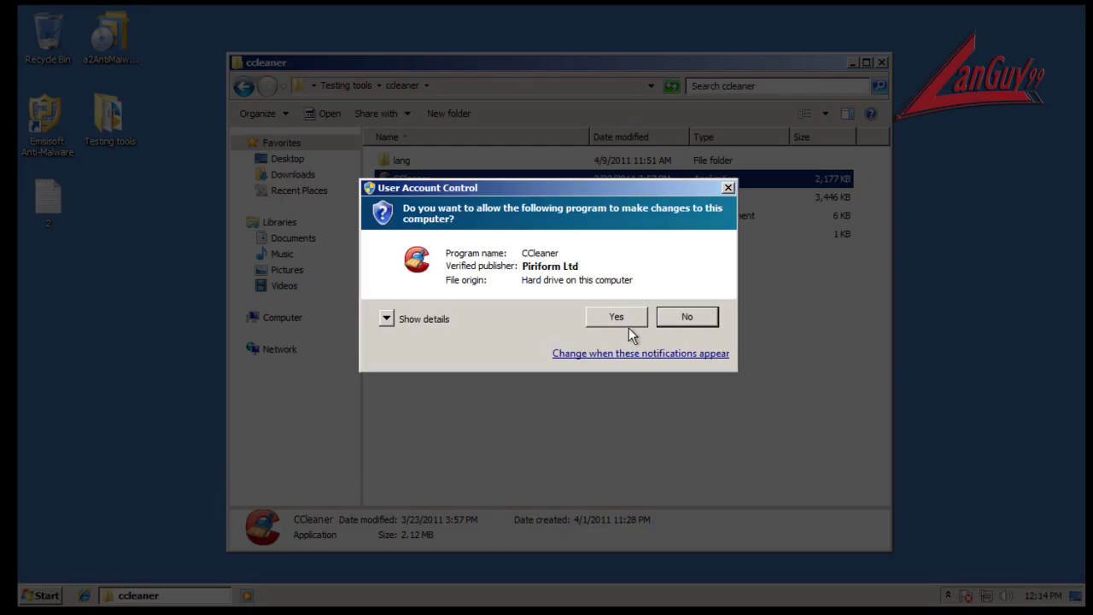
{"action": "left_click", "coordinate": [608, 311]}
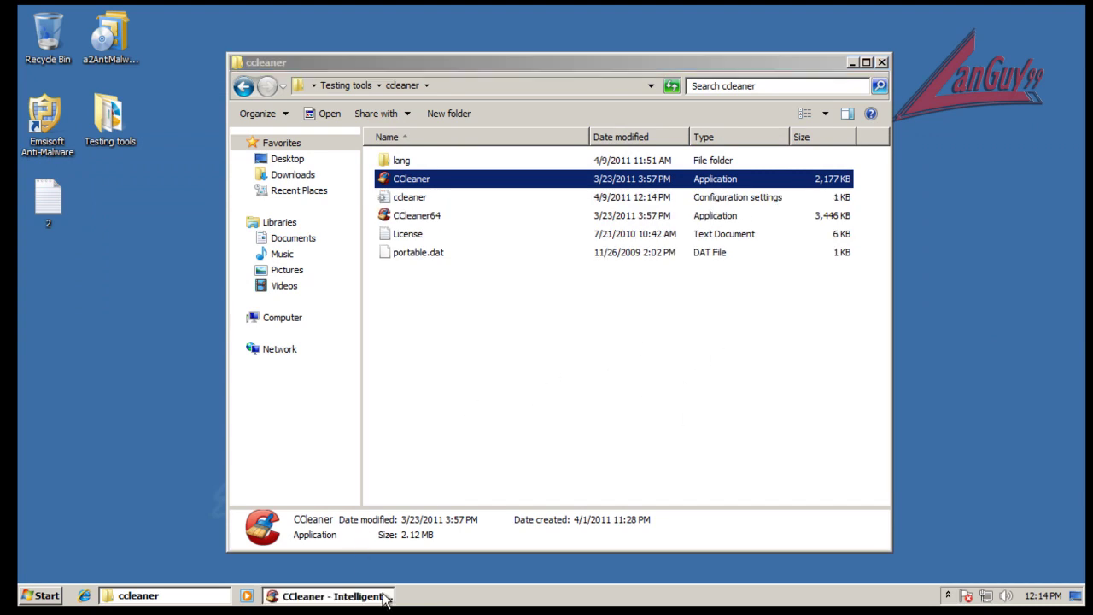
Skip the cookie scan and run the cleaner, permanently deleting 65.4 MB.
{"action": "left_click", "coordinate": [607, 333]}
{"action": "left_click", "coordinate": [771, 474]}
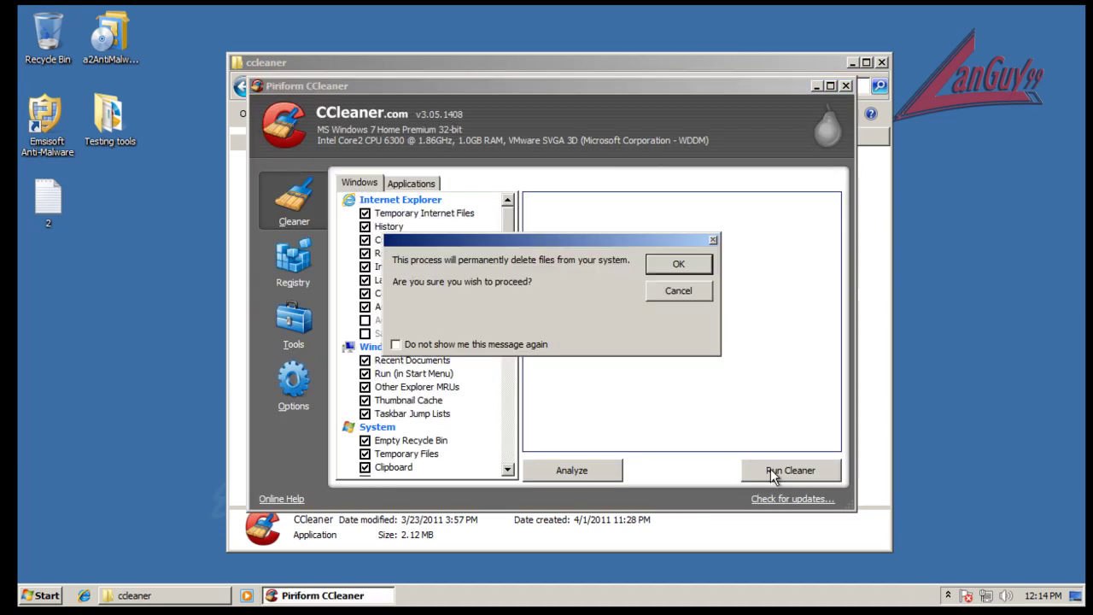
{"action": "left_click", "coordinate": [678, 266]}
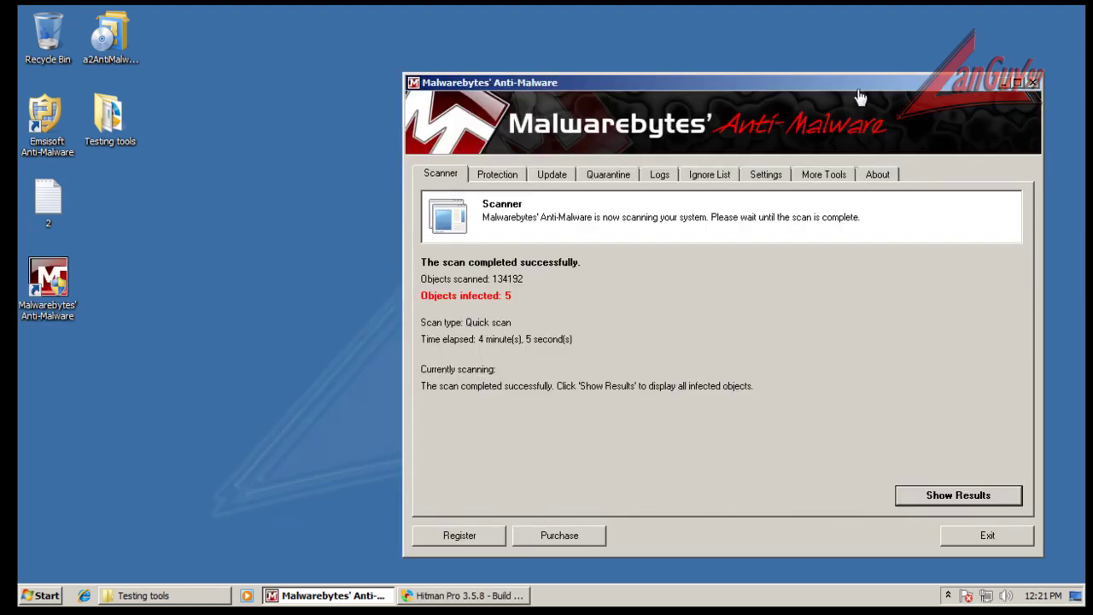
Show Malwarebytes' five detections and widen the list to read mjo.exe and vit.exe paths.
{"action": "left_click_drag", "start_coordinate": [870, 85], "coordinate": [737, 46]}
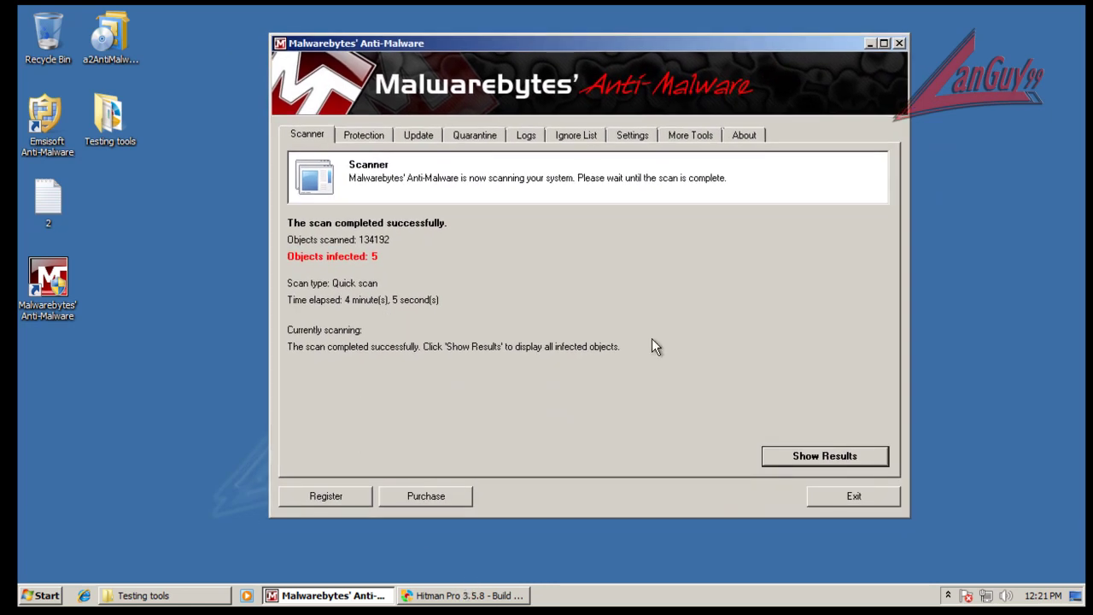
{"action": "left_click", "coordinate": [867, 455]}
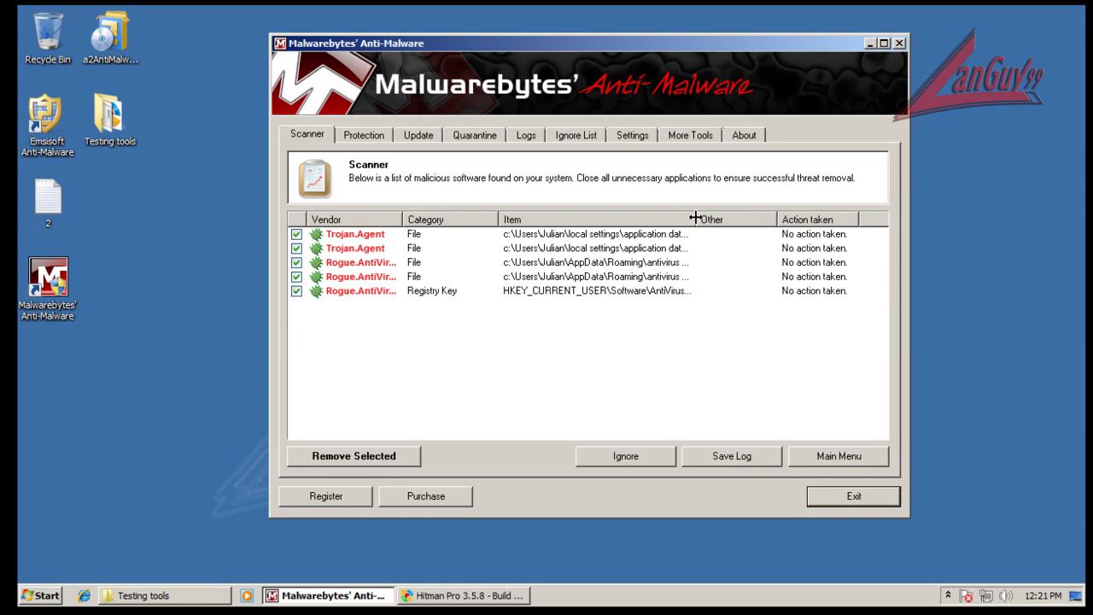
{"action": "left_click_drag", "start_coordinate": [693, 215], "coordinate": [824, 214]}
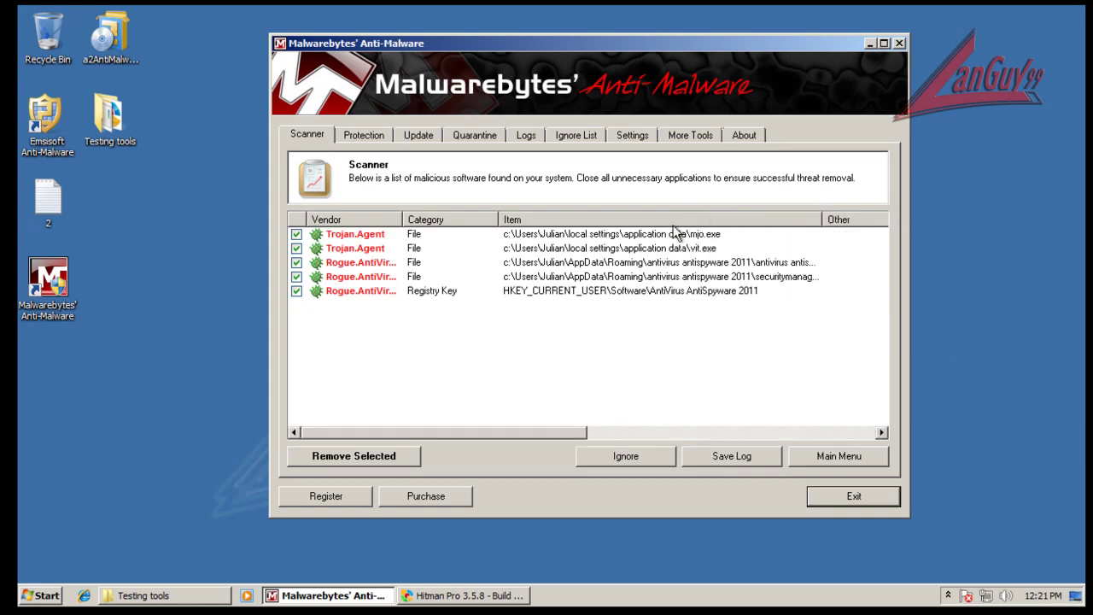
{"action": "left_click", "coordinate": [715, 235]}
{"action": "left_click", "coordinate": [712, 250]}
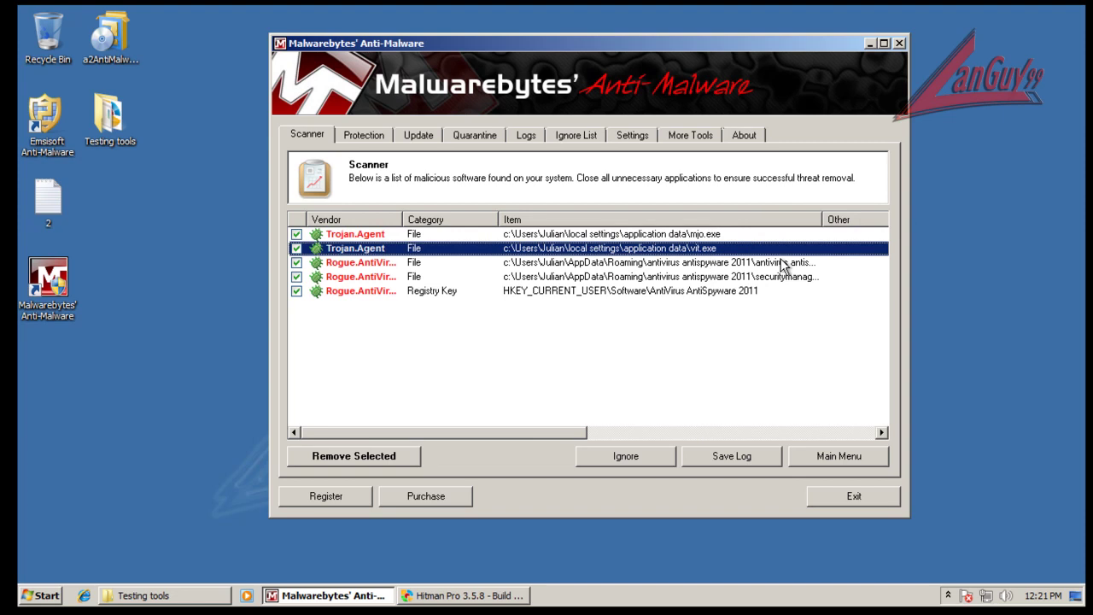
{"action": "left_click_drag", "start_coordinate": [269, 249], "coordinate": [163, 250]}
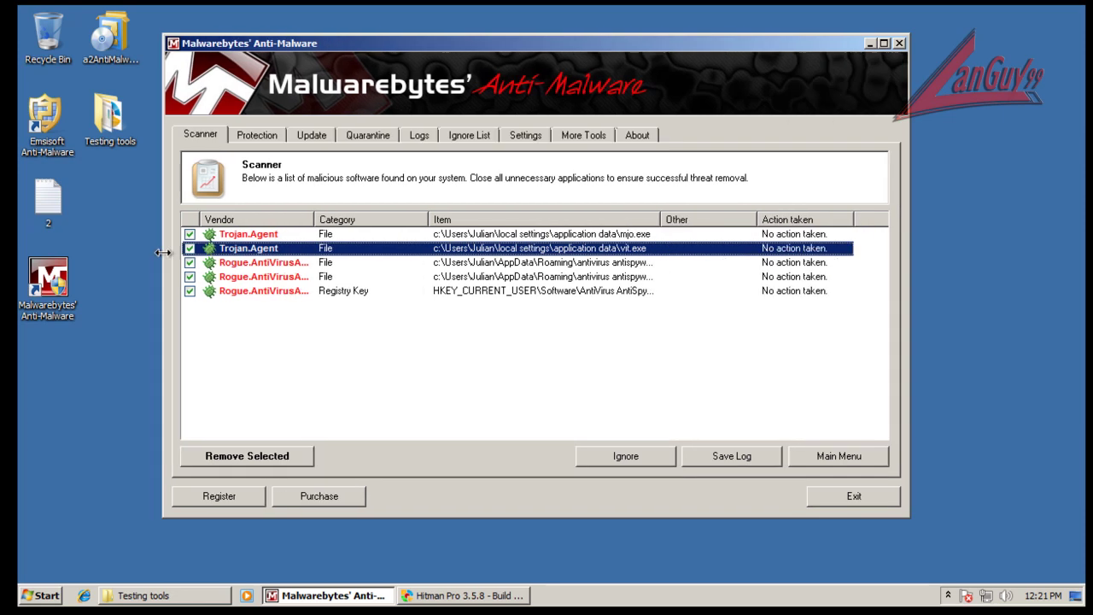
{"action": "left_click_drag", "start_coordinate": [660, 220], "coordinate": [770, 209]}
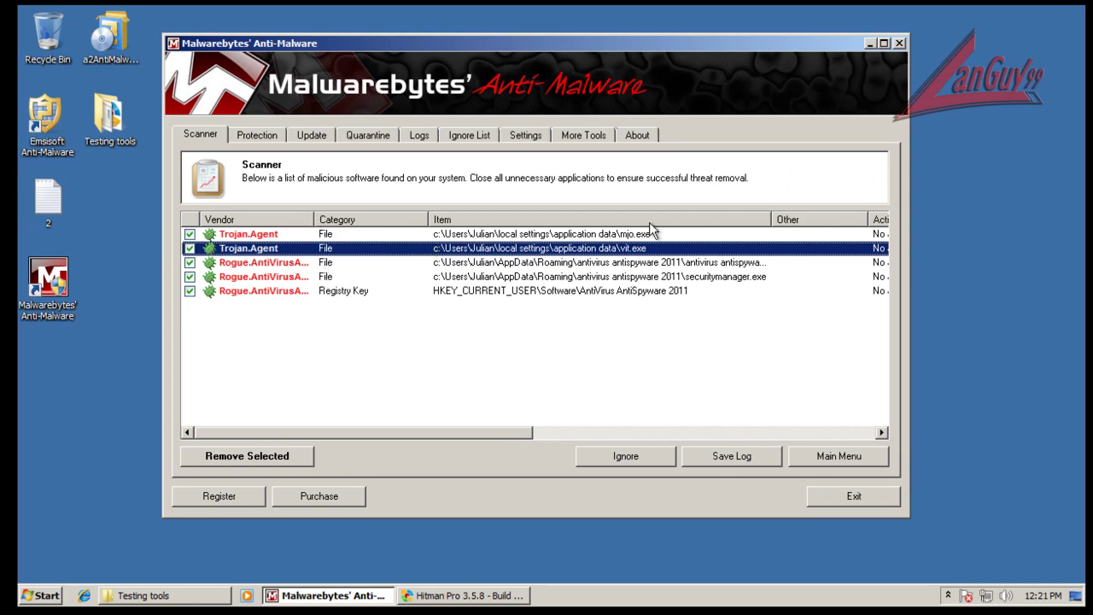
Check the background protection programs in the tray twice, returning to the threat list.
{"action": "left_click", "coordinate": [947, 595]}
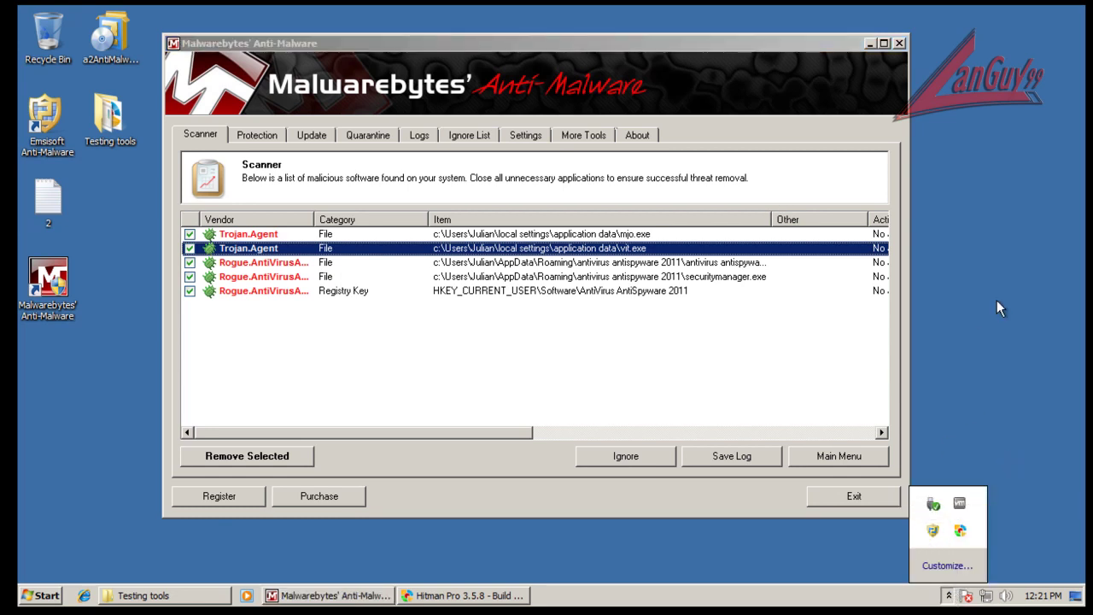
{"action": "left_click", "coordinate": [810, 45]}
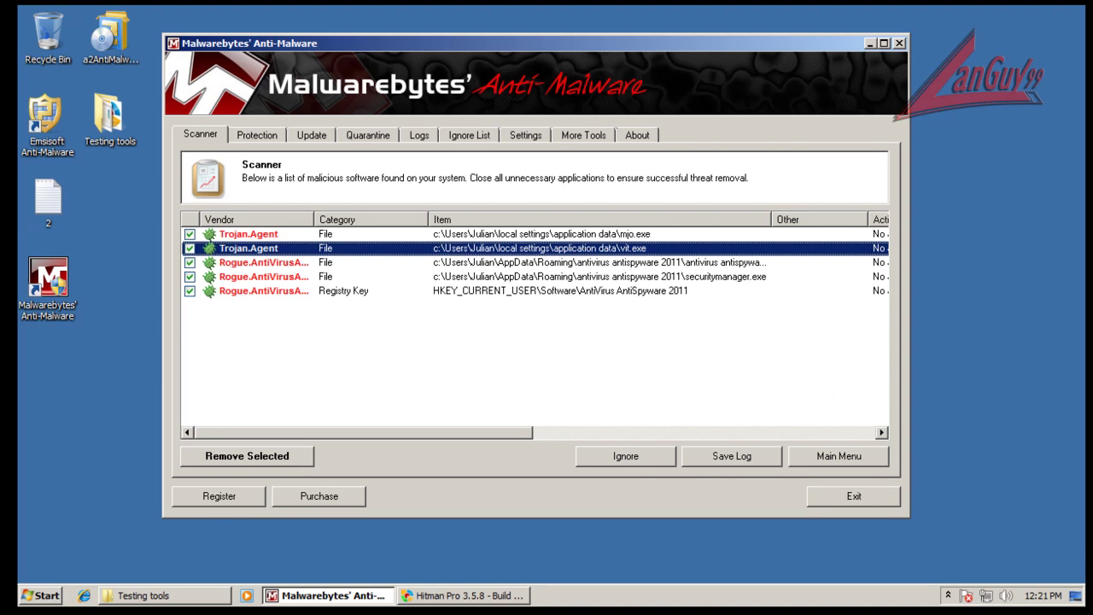
{"action": "left_click", "coordinate": [947, 596]}
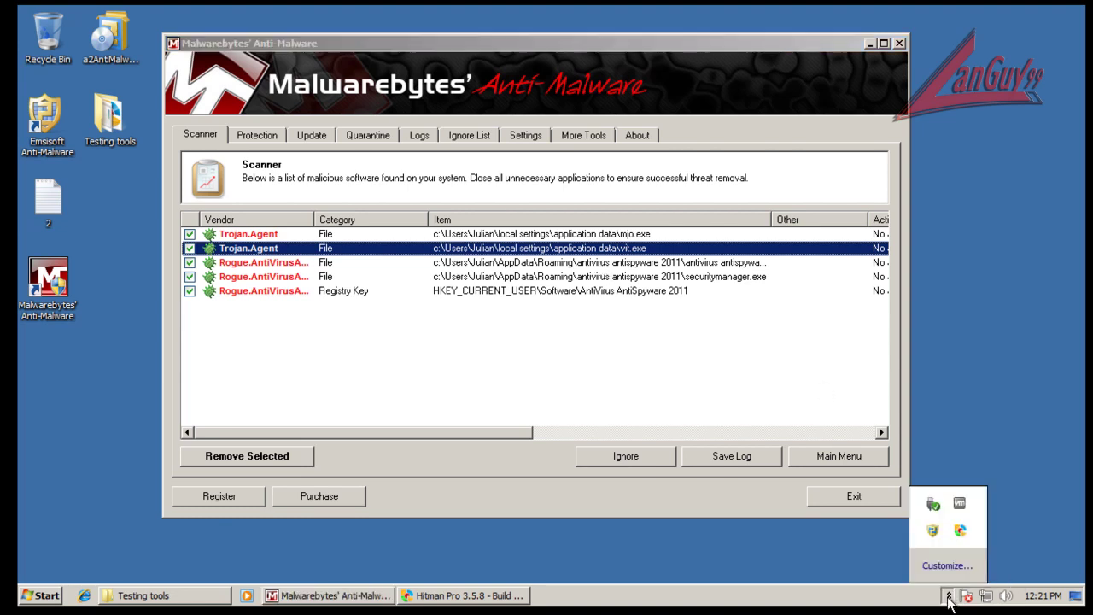
{"action": "left_click", "coordinate": [804, 380]}
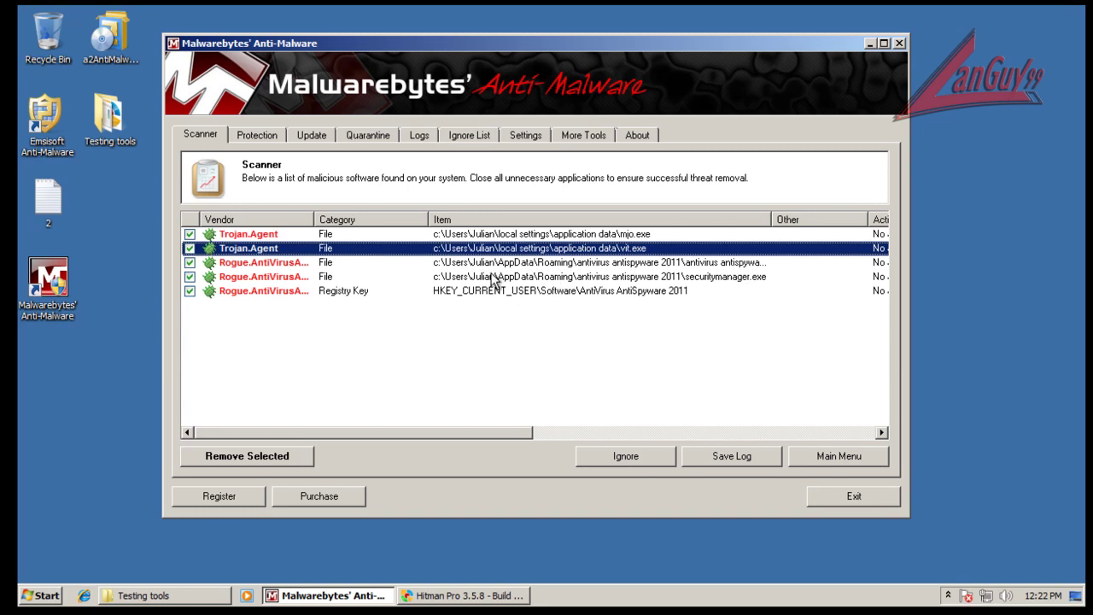
Place the HitmanPro and Malwarebytes result windows side by side.
{"action": "left_click", "coordinate": [466, 595]}
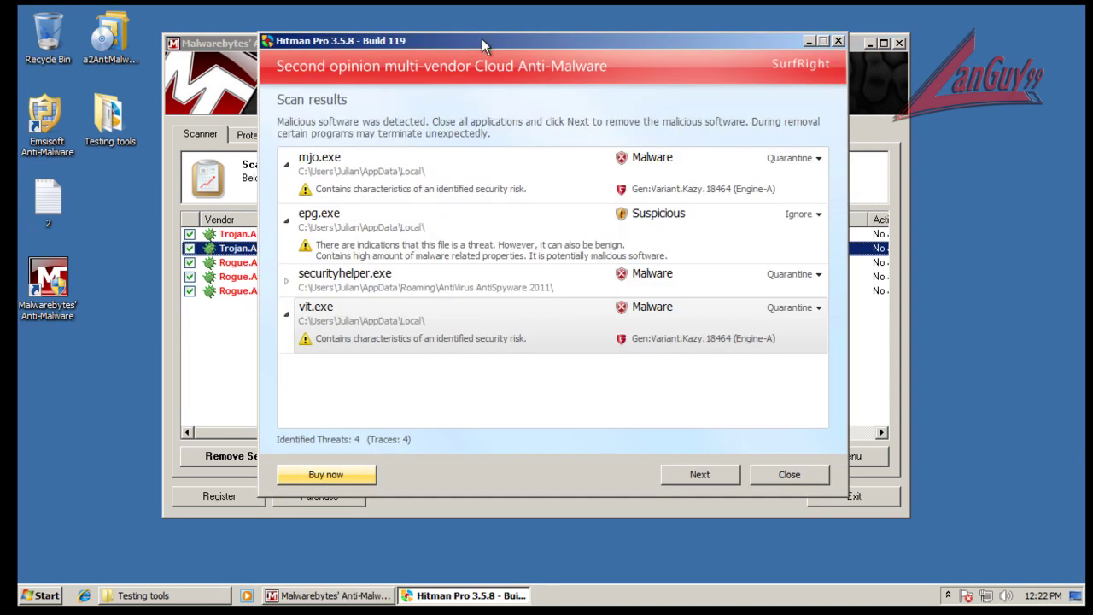
{"action": "left_click_drag", "start_coordinate": [486, 41], "coordinate": [686, 91]}
{"action": "left_click_drag", "start_coordinate": [603, 52], "coordinate": [248, 40]}
Compare HitmanPro's mjo.exe, vit.exe, securityhelper.exe and epg.exe entries, expanding securityhelper.exe's details.
{"action": "left_click", "coordinate": [631, 216]}
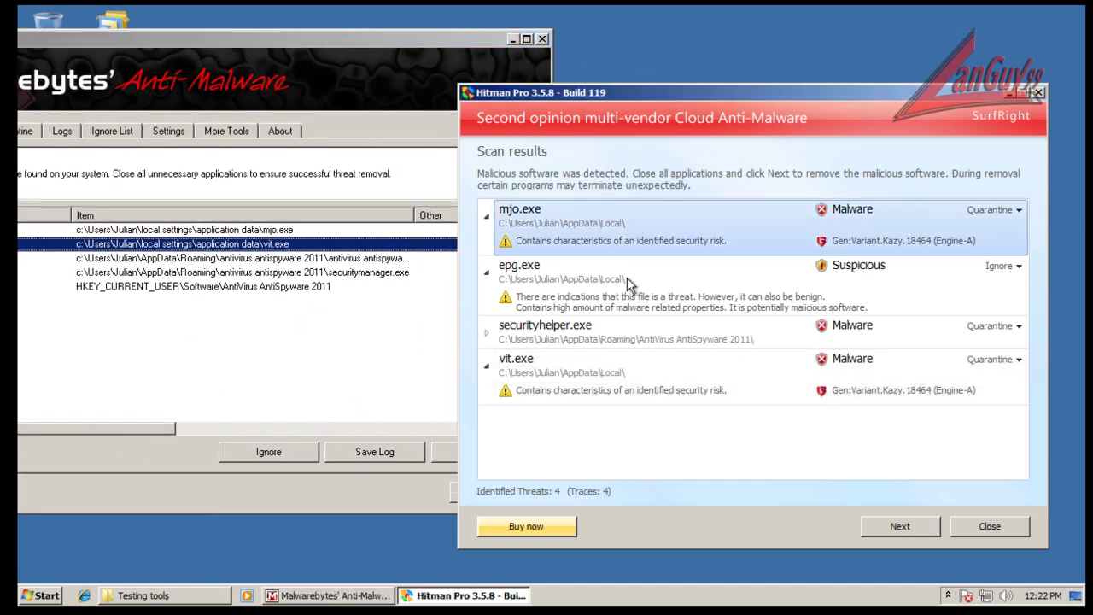
{"action": "left_click", "coordinate": [617, 378]}
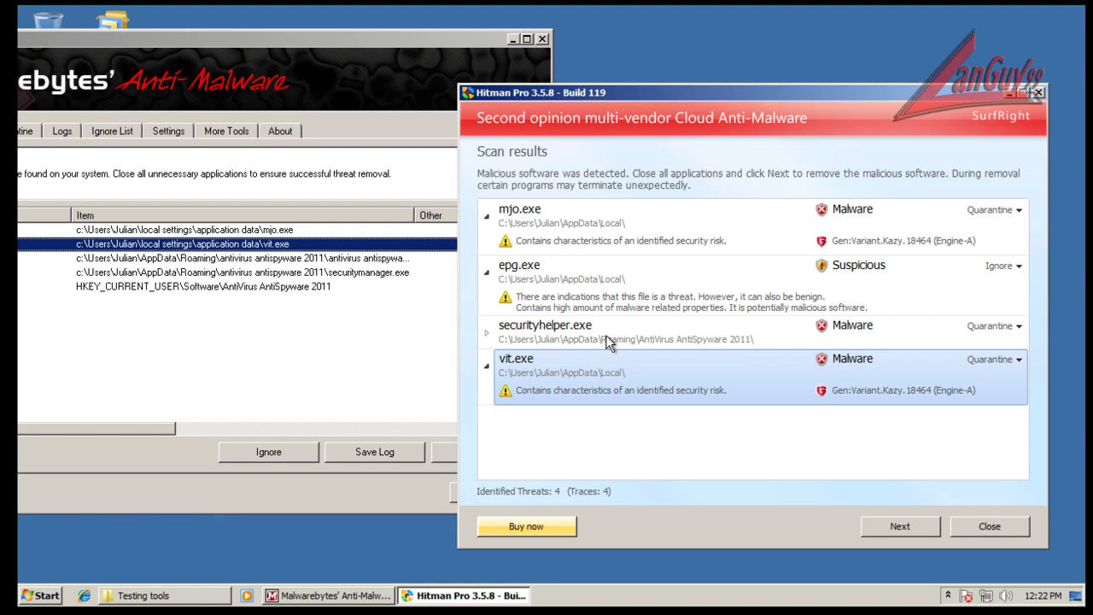
{"action": "left_click", "coordinate": [605, 334]}
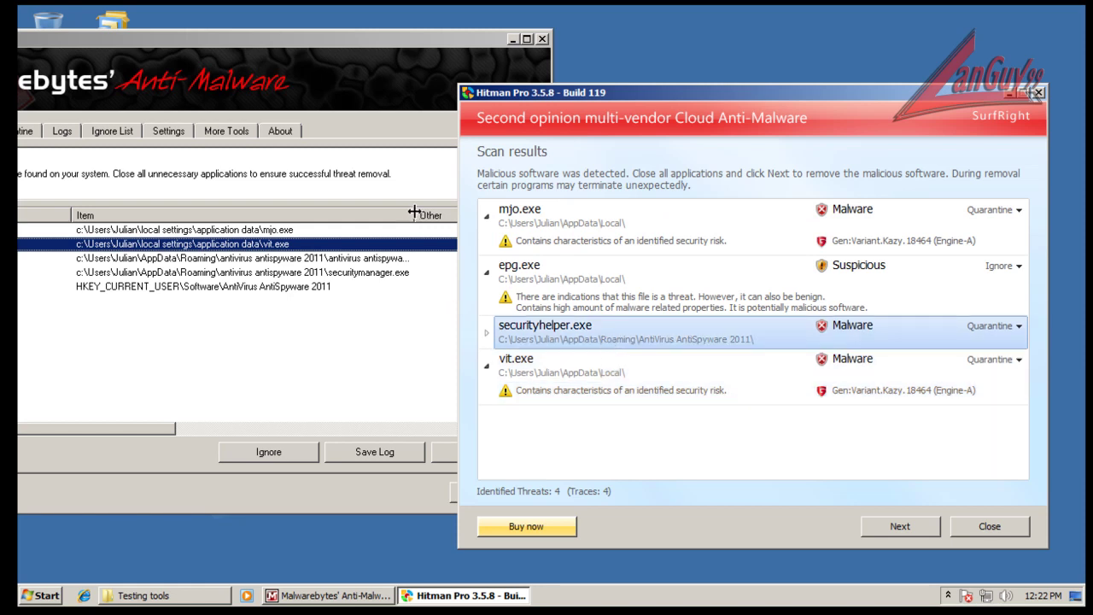
{"action": "left_click_drag", "start_coordinate": [414, 215], "coordinate": [489, 215]}
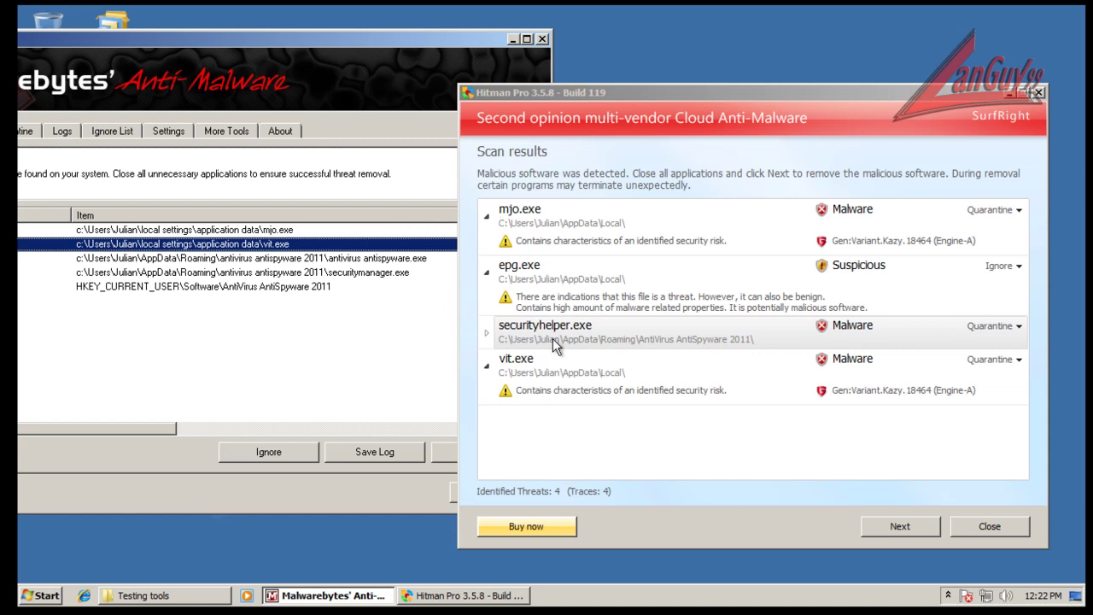
{"action": "left_click", "coordinate": [488, 335]}
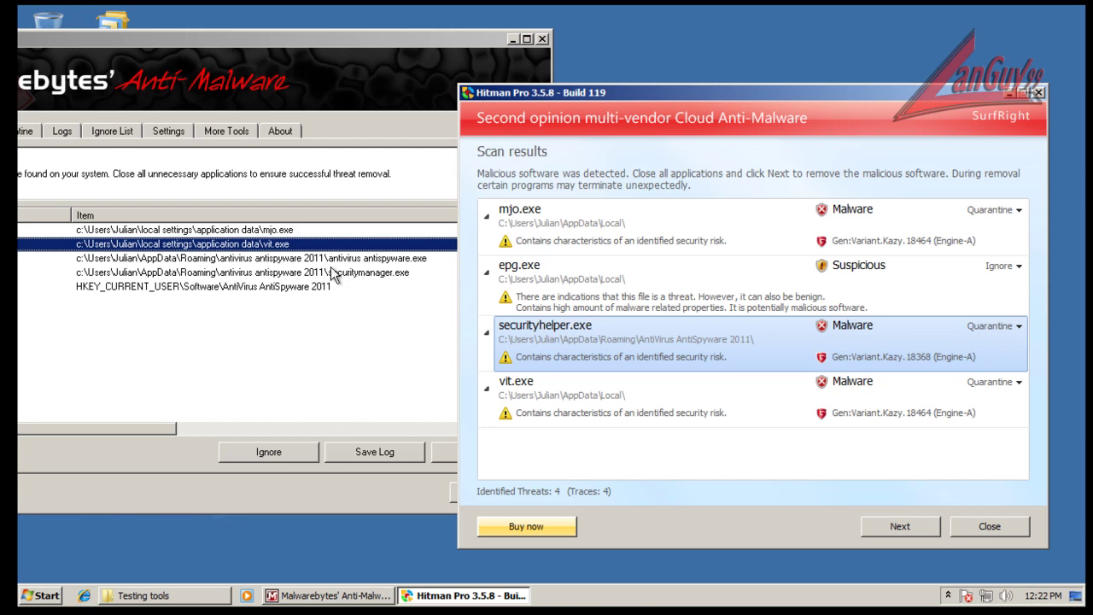
{"action": "left_click", "coordinate": [553, 284]}
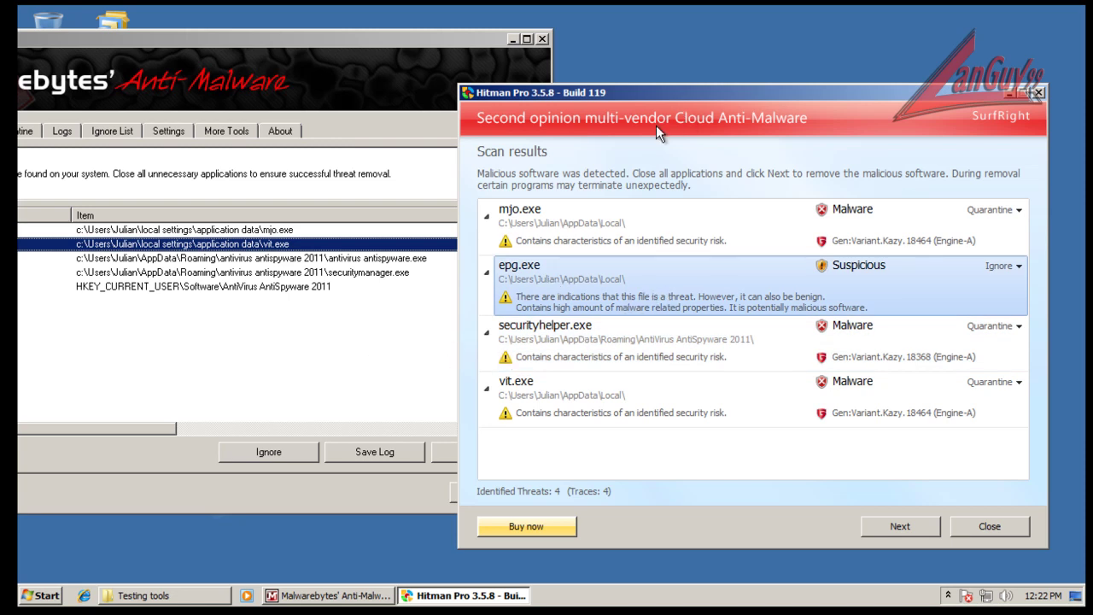
{"action": "left_click_drag", "start_coordinate": [693, 87], "coordinate": [629, 63]}
{"action": "left_click_drag", "start_coordinate": [478, 40], "coordinate": [834, 43]}
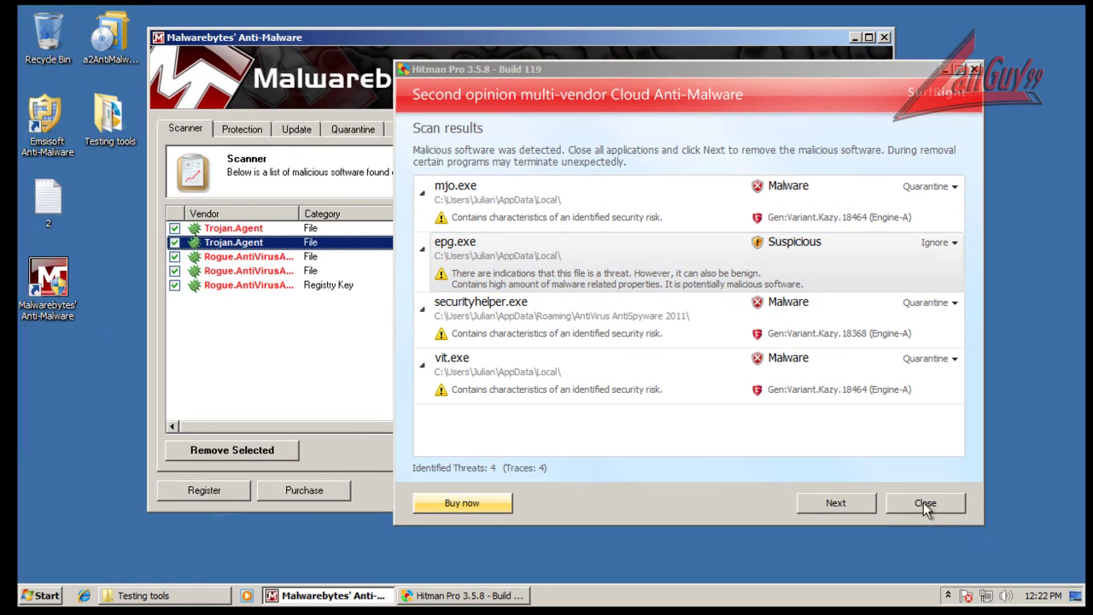
Remove the five threats in Malwarebytes, close HitmanPro and the log, decline restarting, exit Malwarebytes.
{"action": "left_click", "coordinate": [264, 445]}
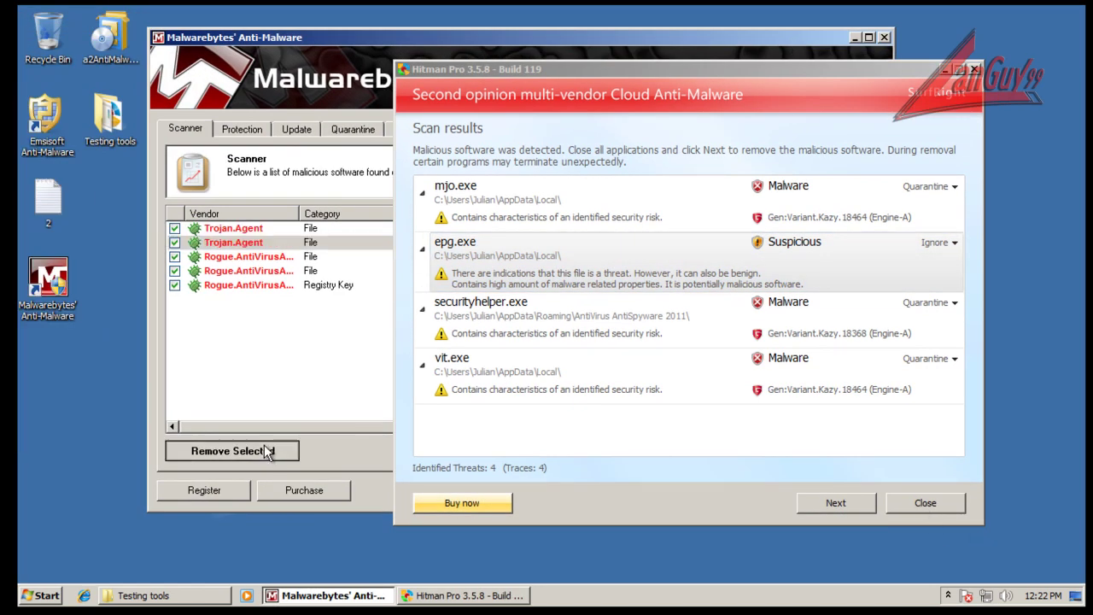
{"action": "left_click", "coordinate": [928, 502]}
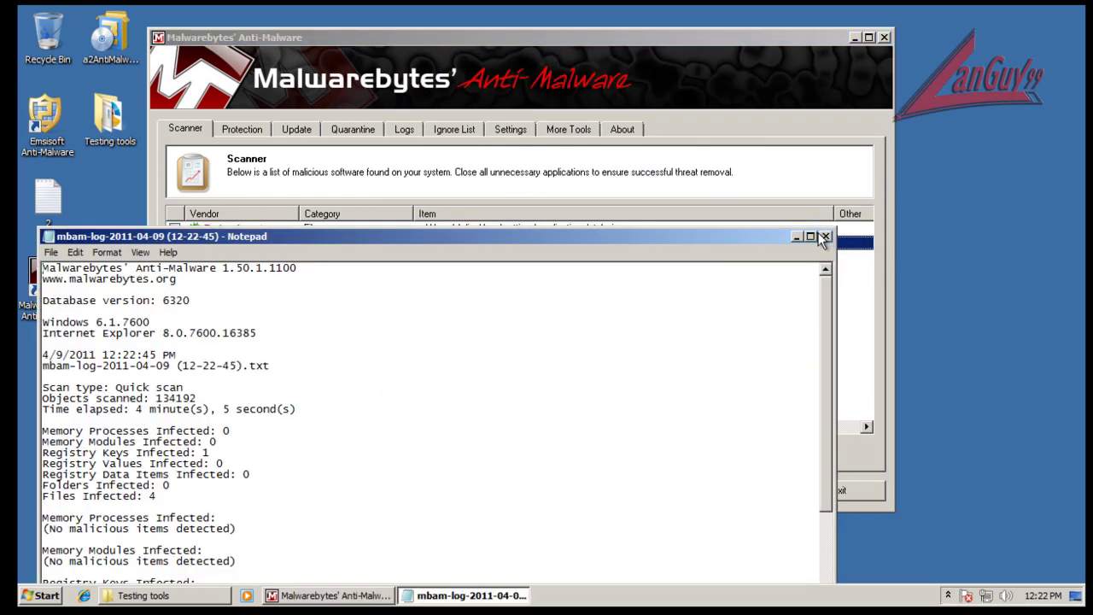
{"action": "left_click", "coordinate": [825, 236]}
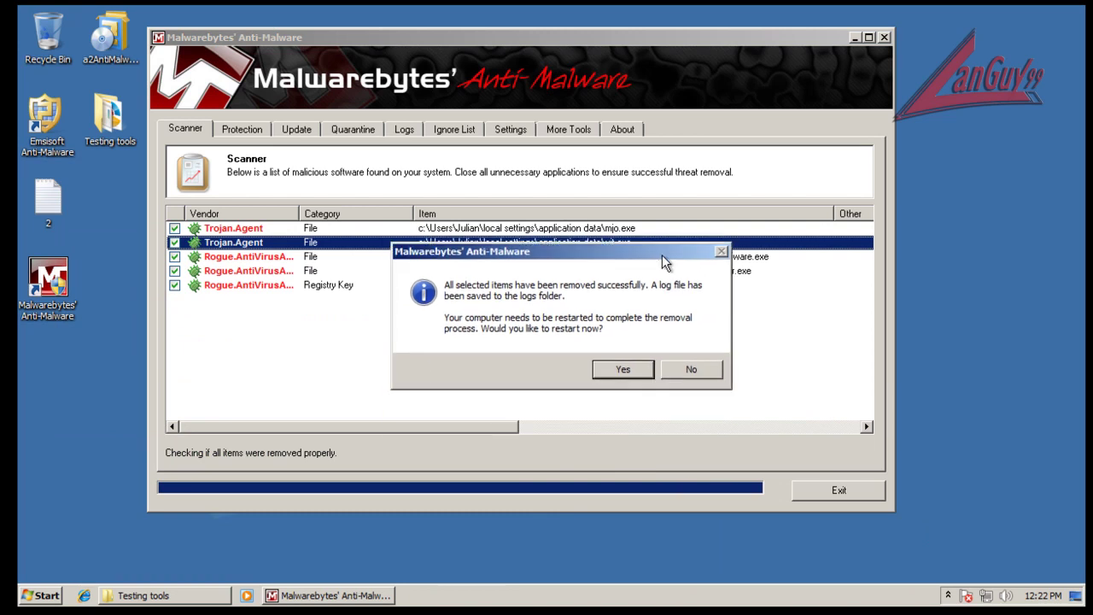
{"action": "left_click", "coordinate": [690, 368]}
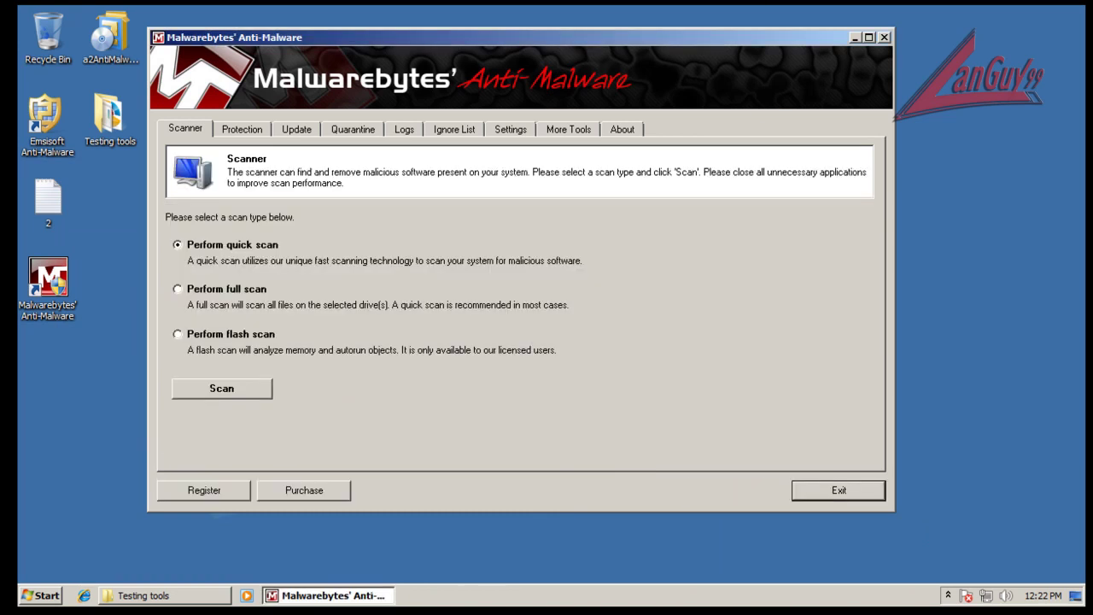
{"action": "left_click", "coordinate": [885, 38]}
Run CCE from Testing tools > x32 with administrator approval.
{"action": "left_click", "coordinate": [101, 139]}
{"action": "double_click", "coordinate": [101, 138]}
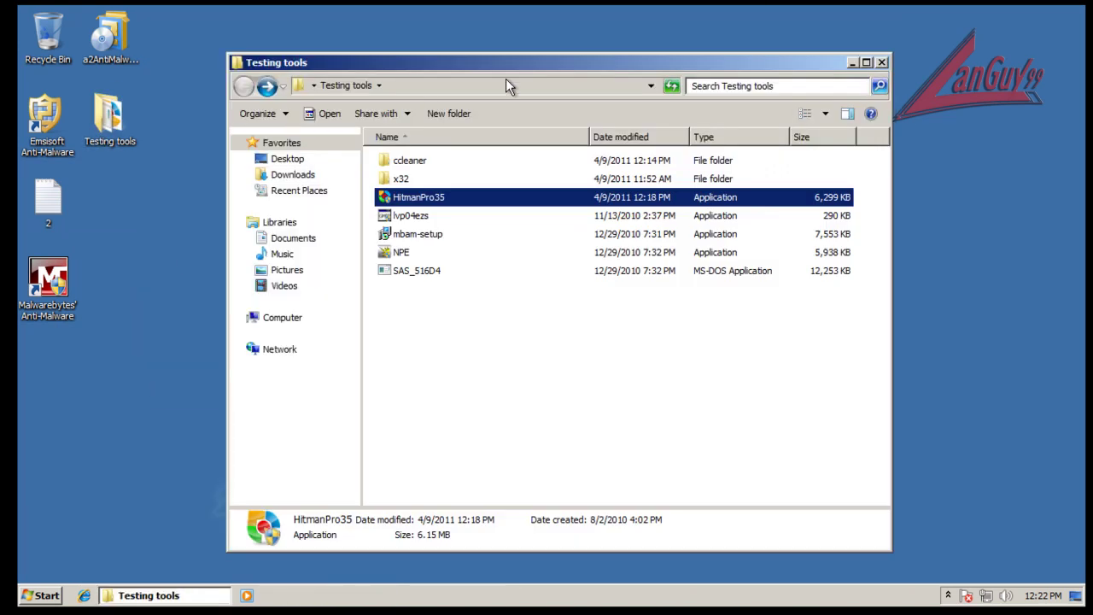
{"action": "left_click", "coordinate": [404, 182]}
{"action": "double_click", "coordinate": [405, 182]}
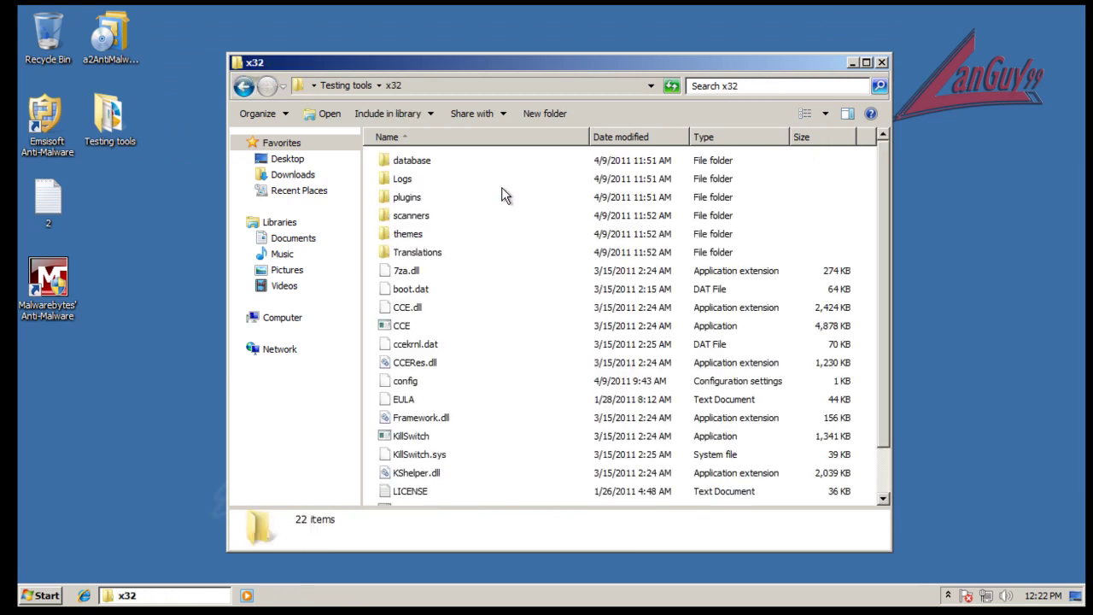
{"action": "double_click", "coordinate": [403, 325]}
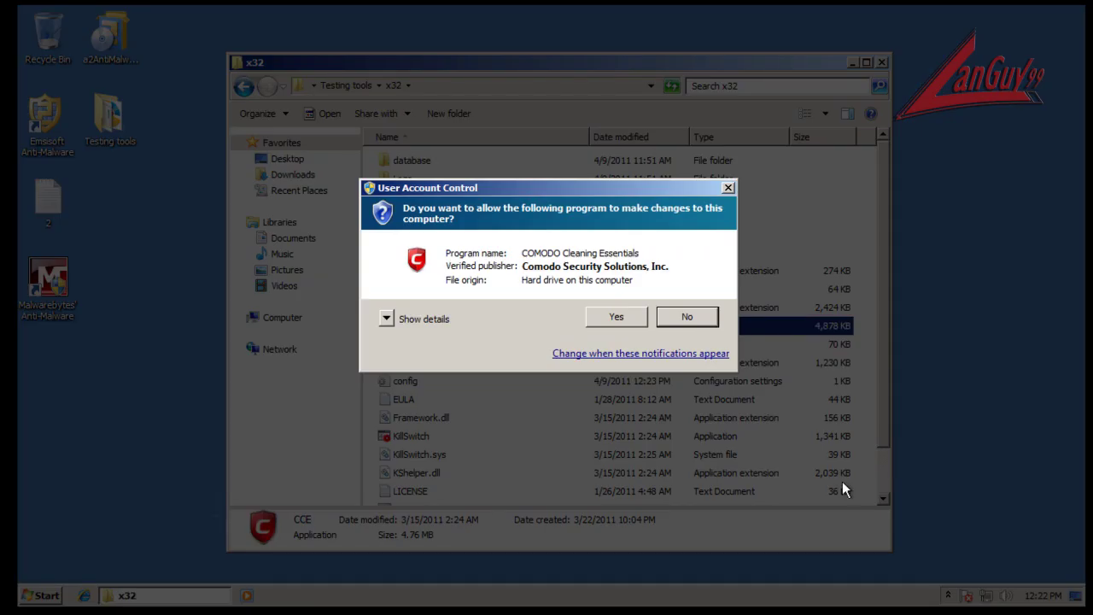
{"action": "left_click", "coordinate": [616, 316]}
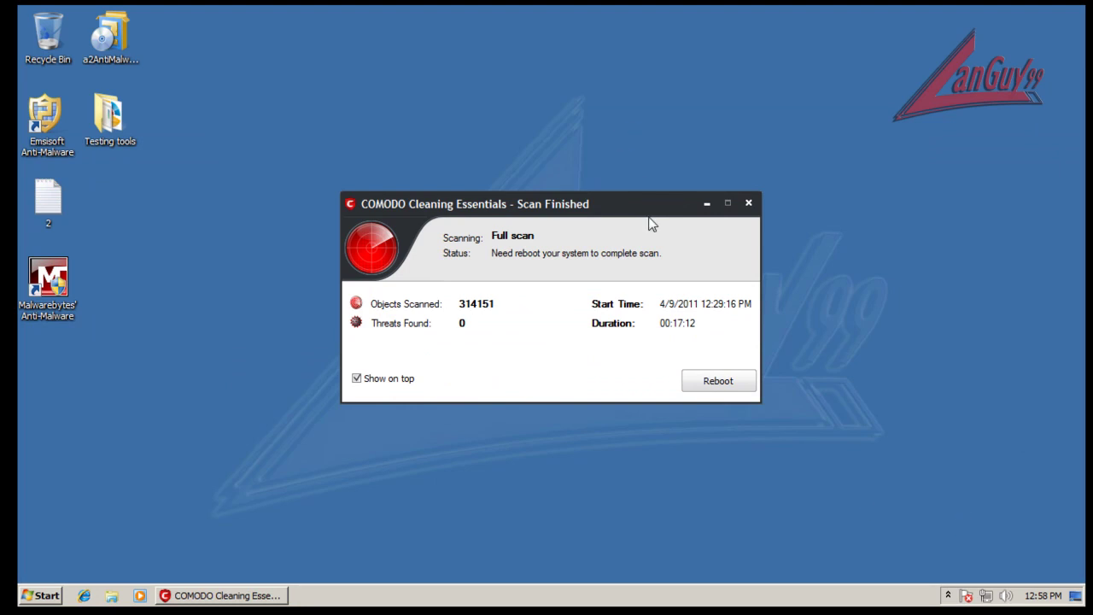
Close the COMODO scan-finished report showing 314151 objects and 0 threats.
{"action": "left_click", "coordinate": [749, 204]}
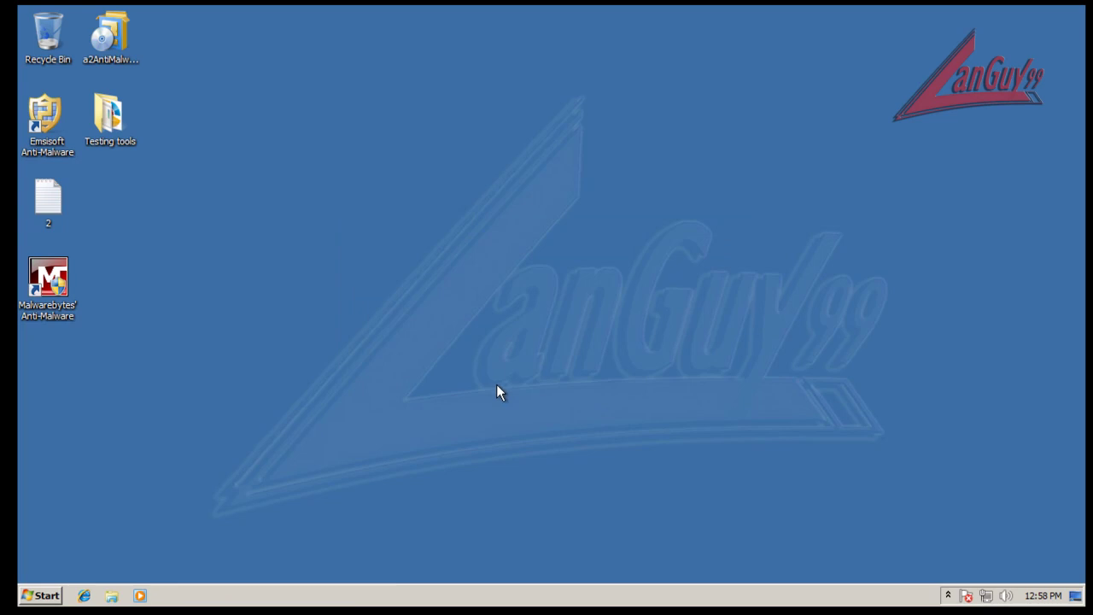